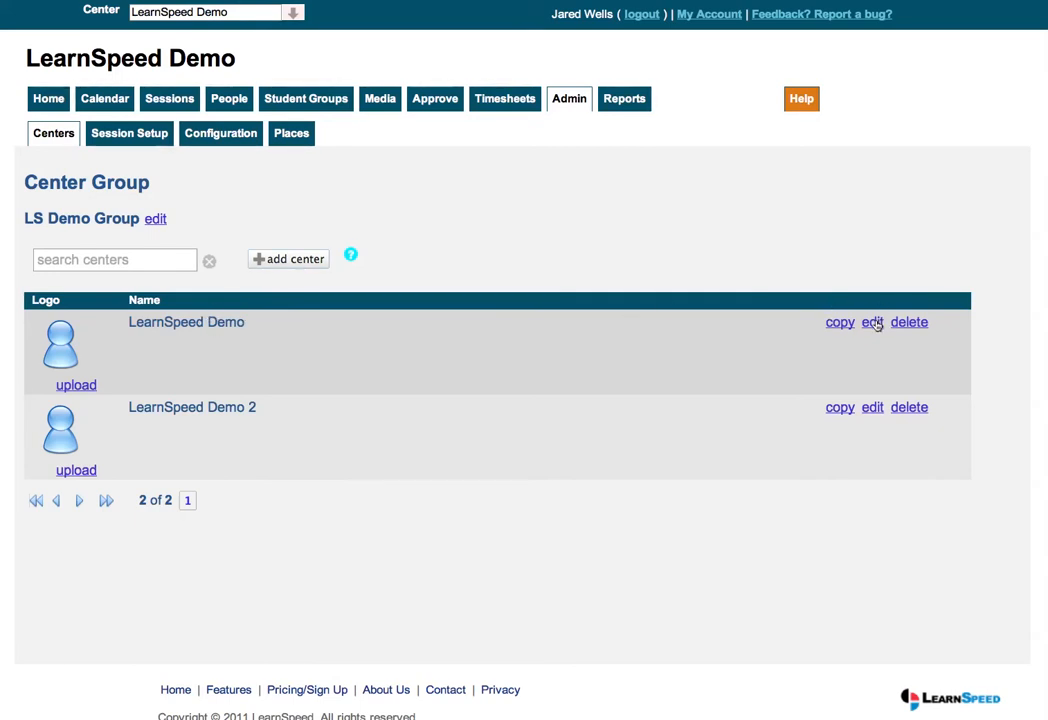
Step: Open the Session Setup admin page listing the eight subjects from English to Physics
click(140, 138)
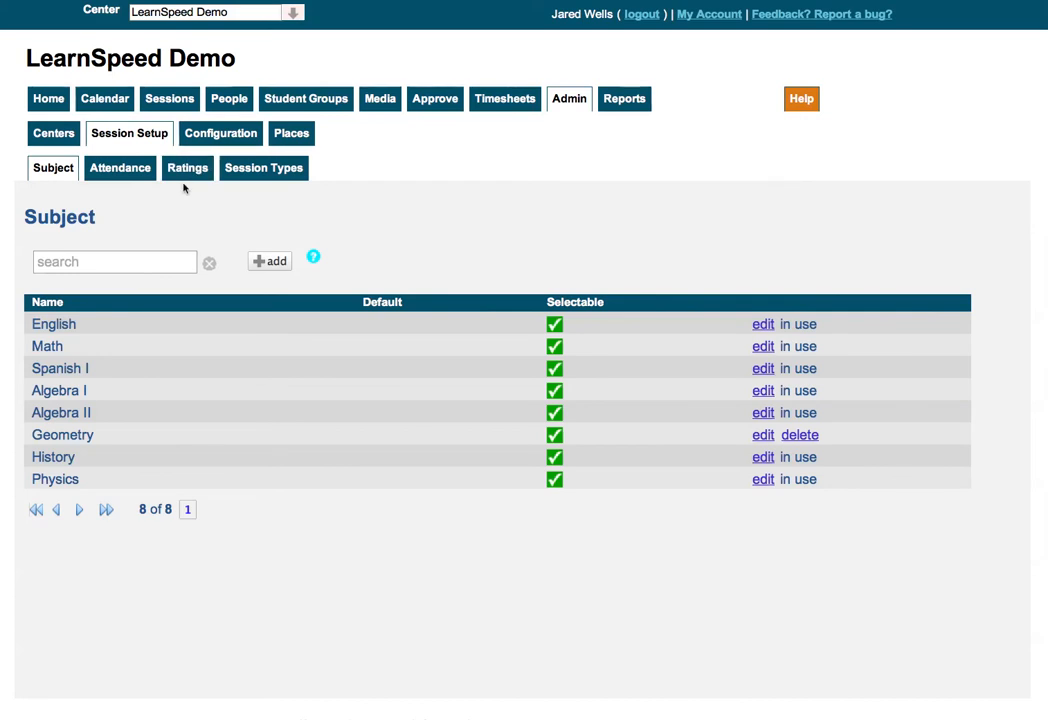
Step: Go to the People section and show the Administrators list
click(226, 100)
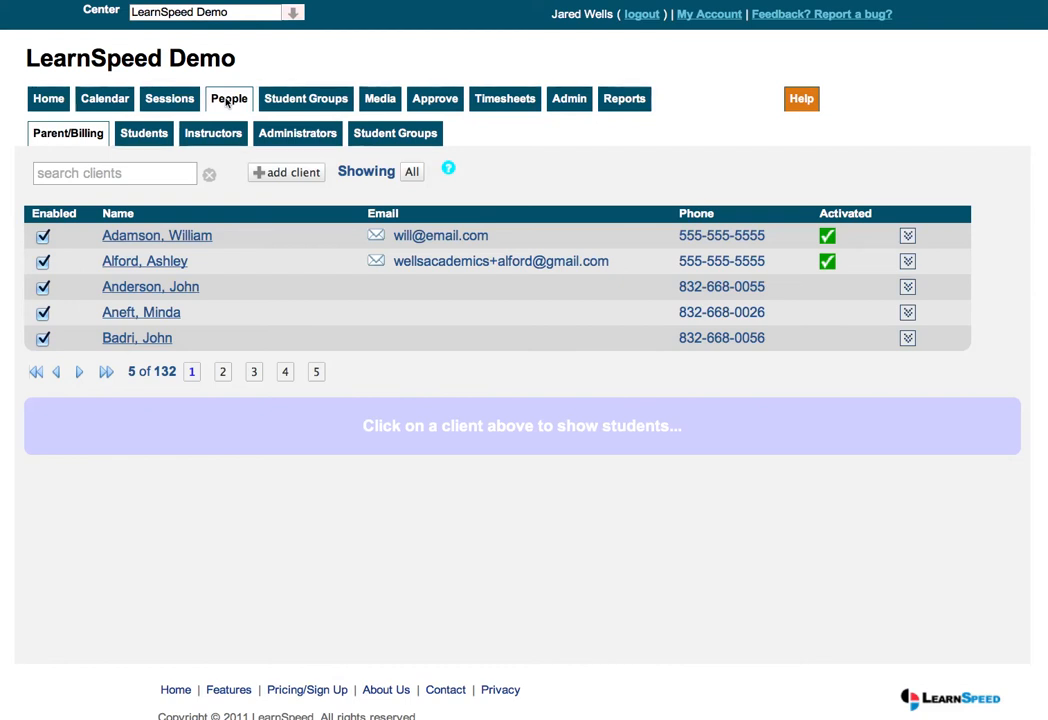
click(298, 139)
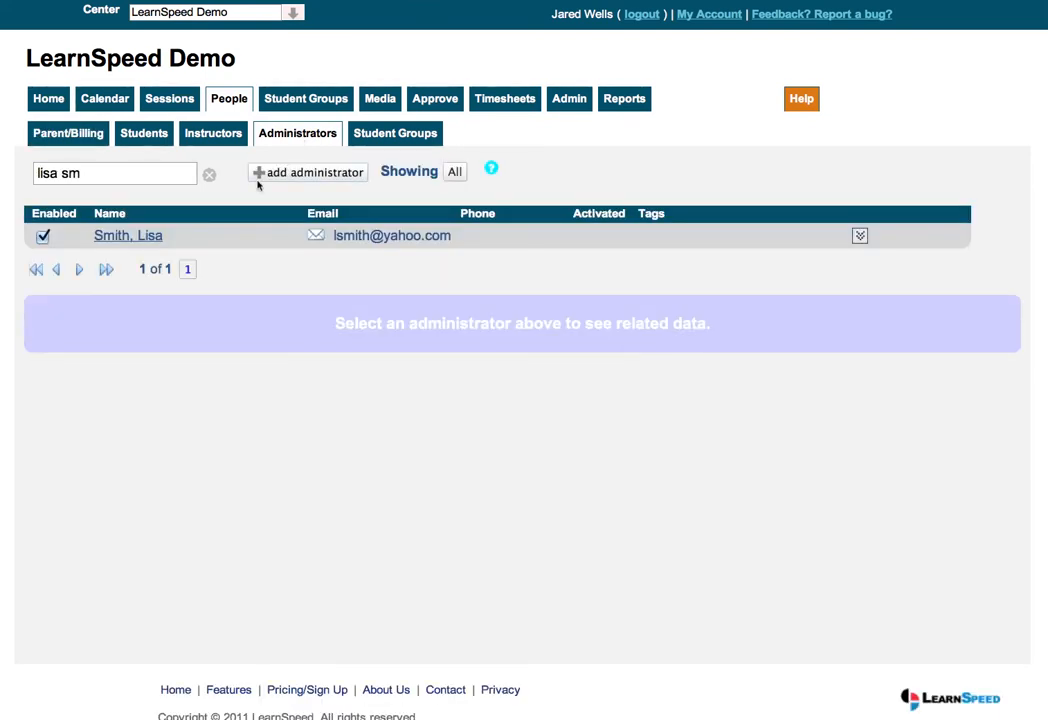
Step: Start a new administrator and enter their e-mail address, correcting a mistyped letter
click(317, 173)
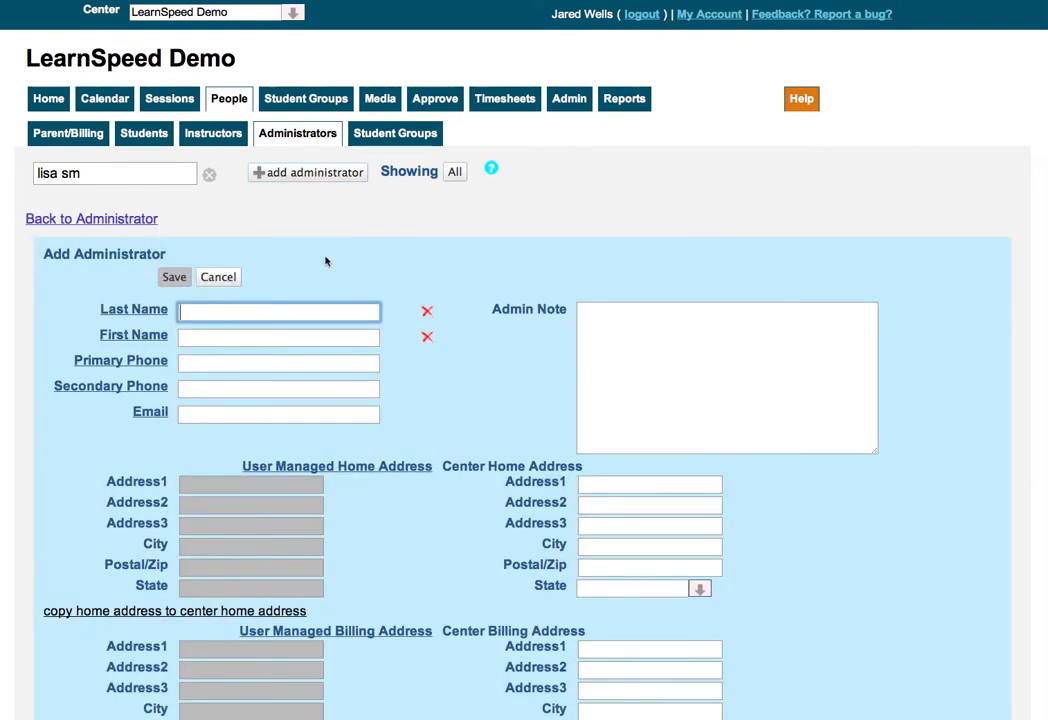
scroll(349, 260, down, 3)
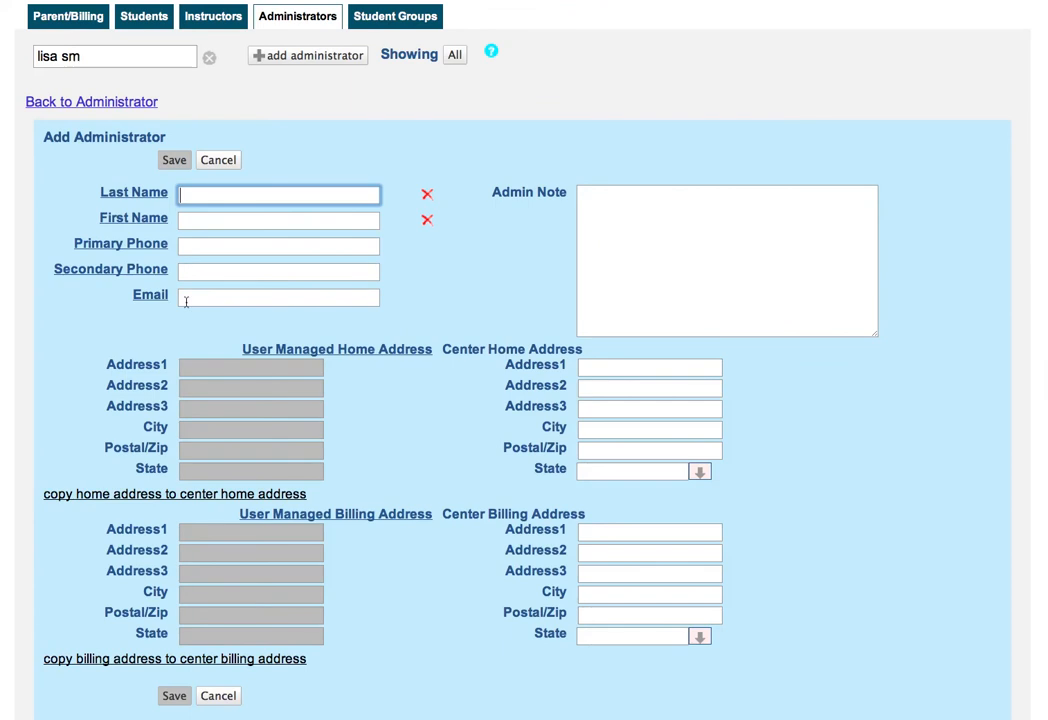
click(186, 298)
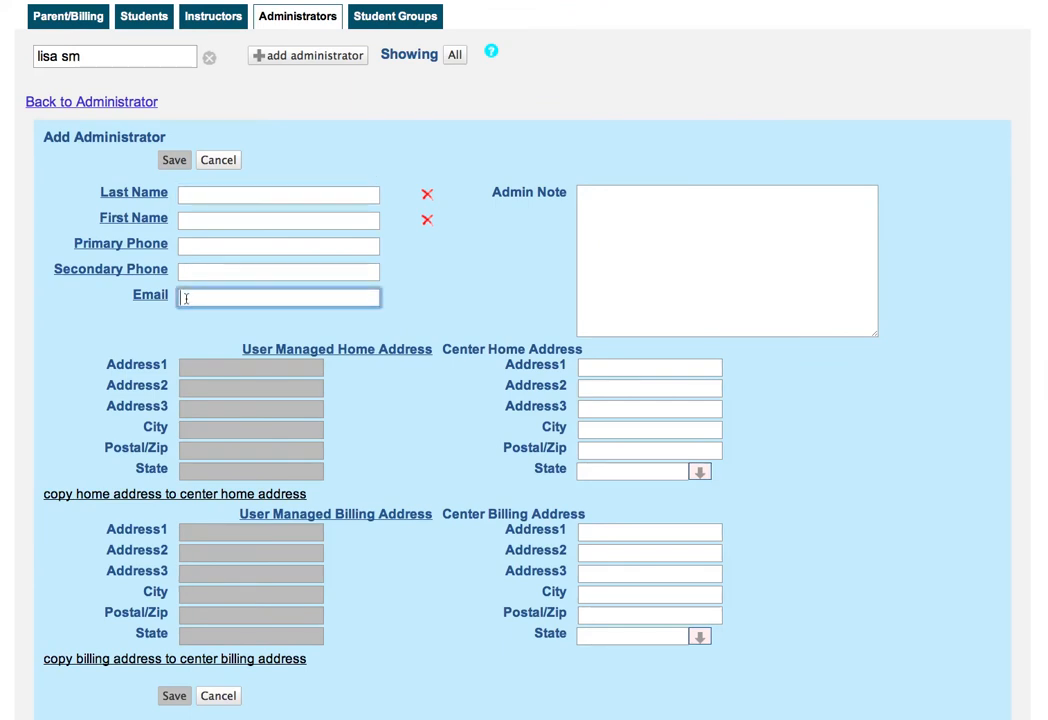
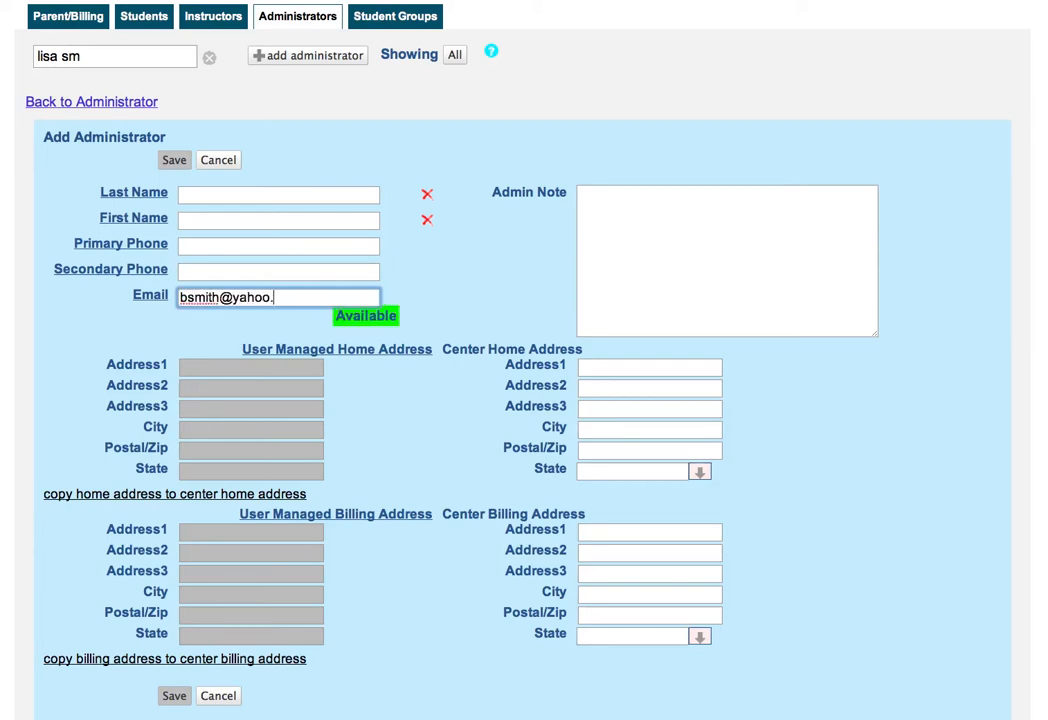
click(267, 298)
key(BackSpace)
text(o)
Step: Scroll through the Add Administrator form to review its still-empty name fields
scroll(438, 321, down, 5)
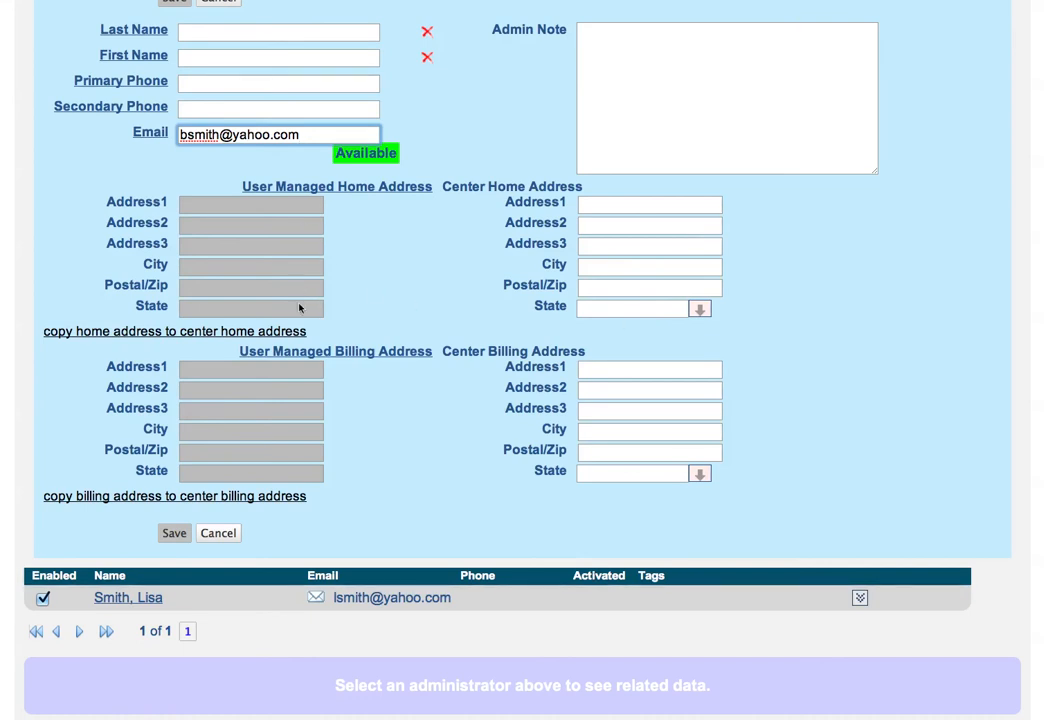
scroll(299, 308, up, 4)
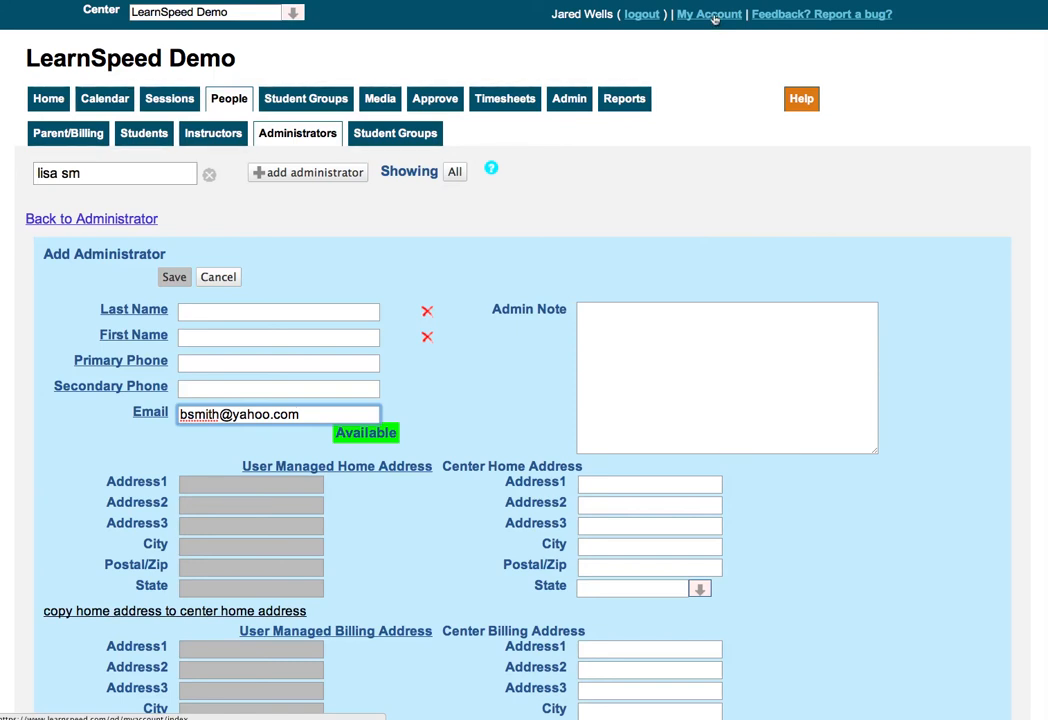
scroll(714, 18, down, 3)
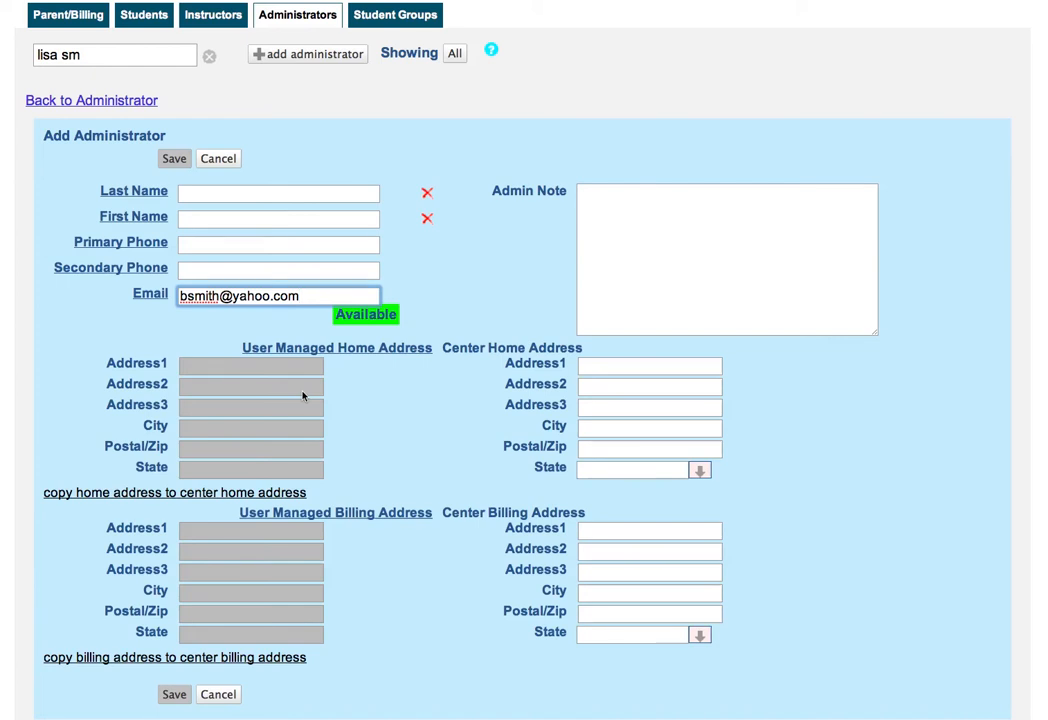
scroll(303, 396, up, 2)
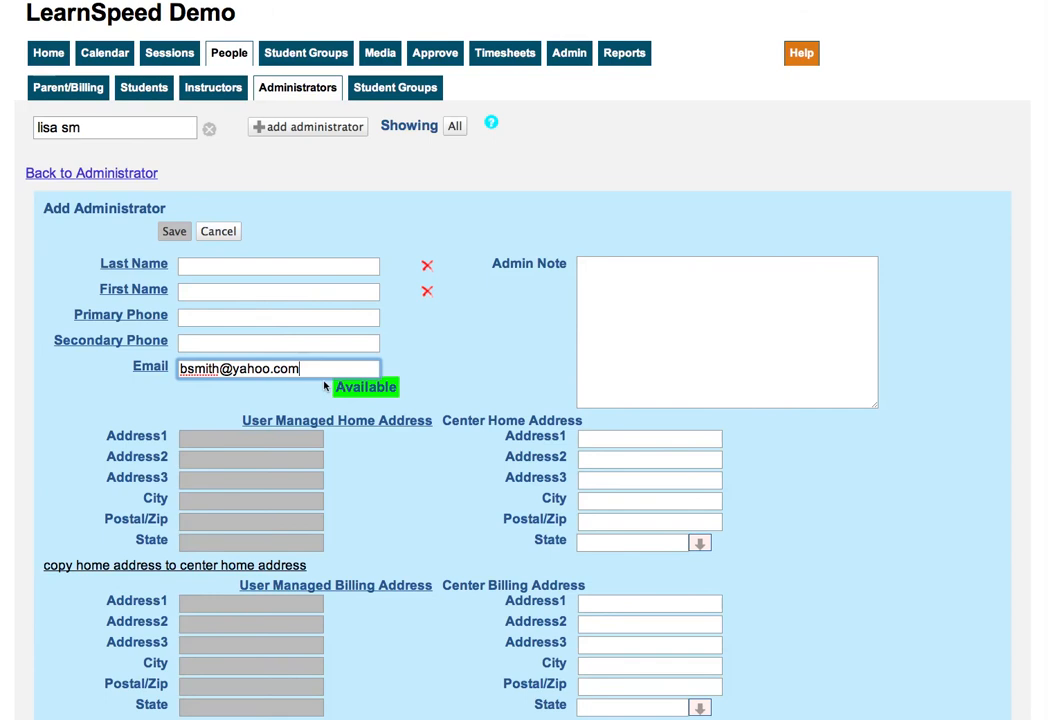
scroll(370, 387, up, 1)
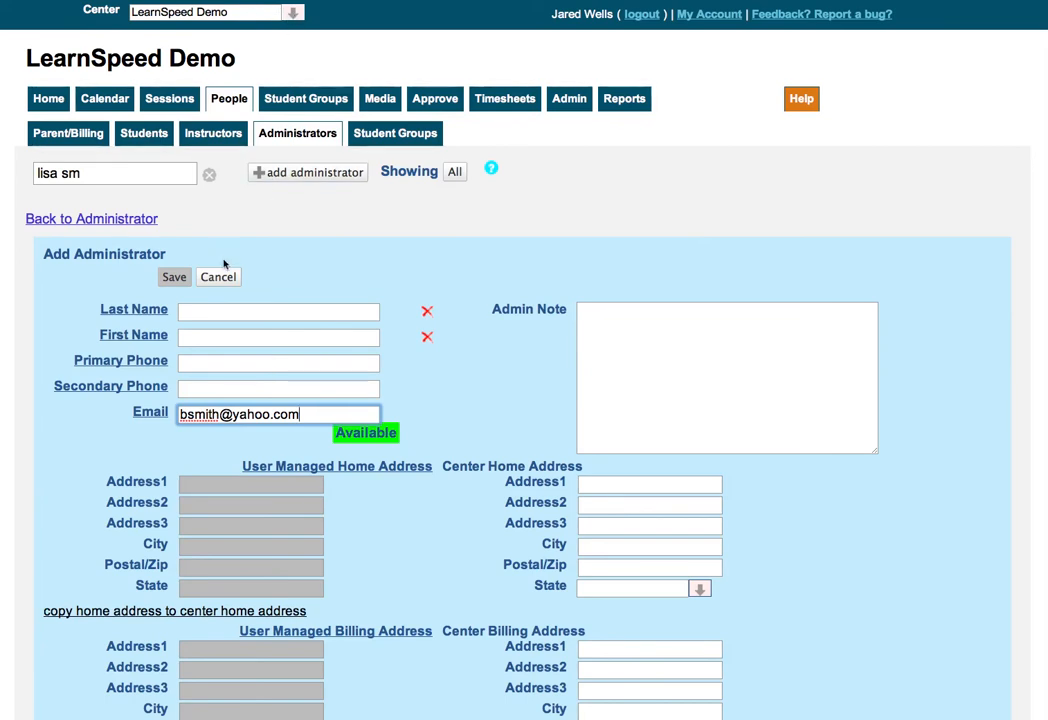
Step: Cancel the unfinished administrator and show the listed administrator's action options
click(220, 277)
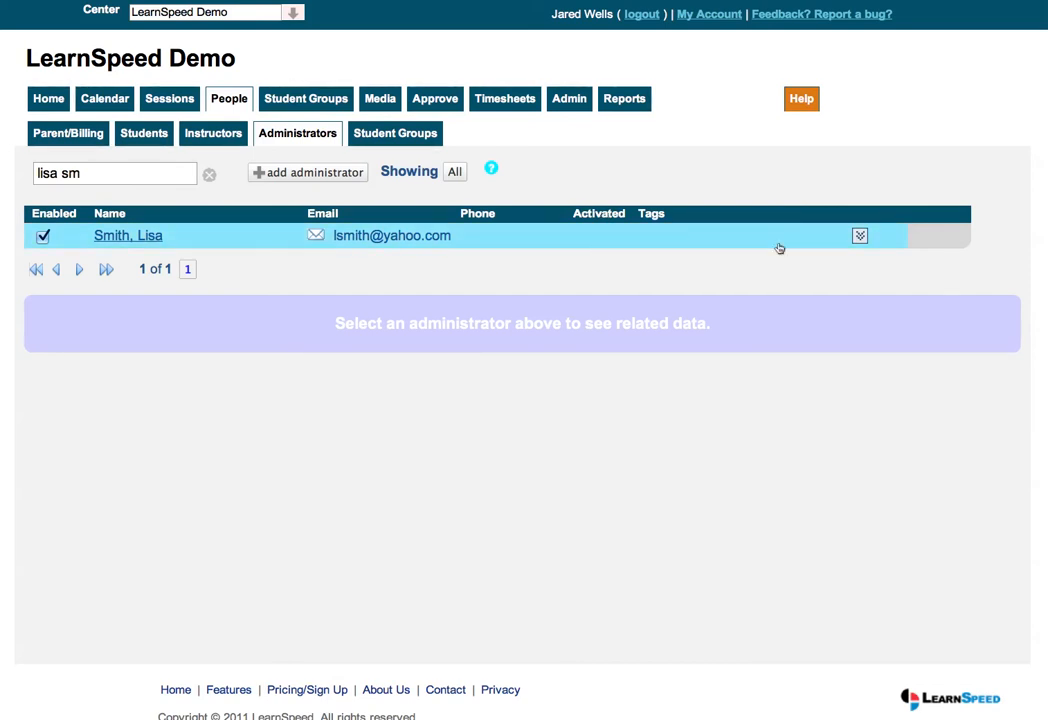
click(859, 237)
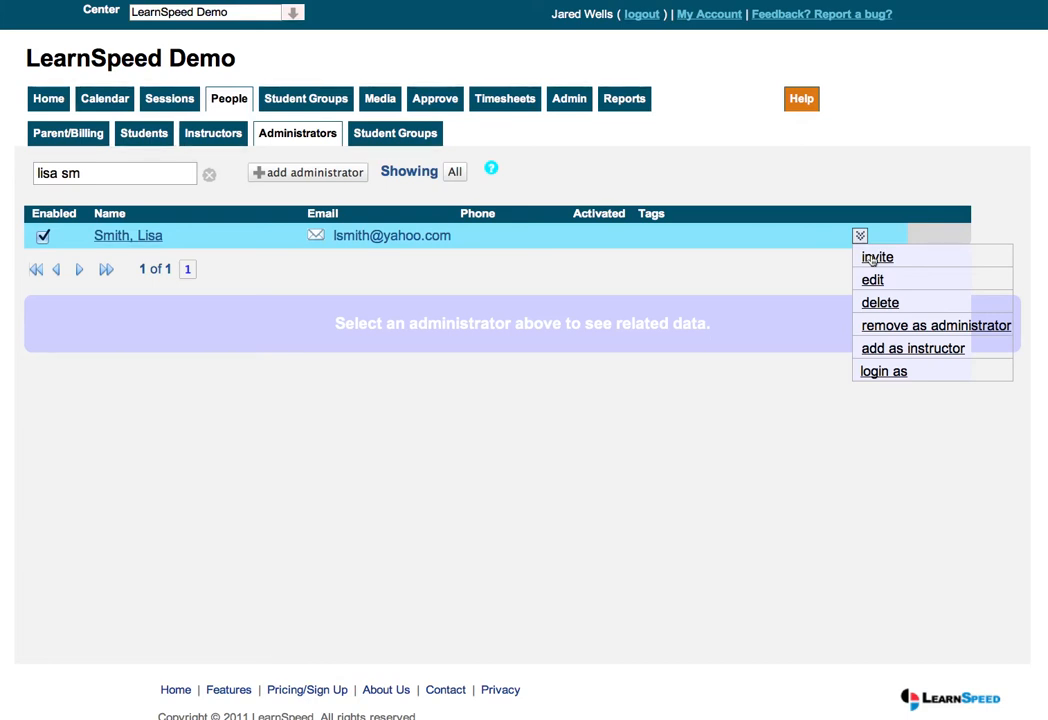
click(346, 174)
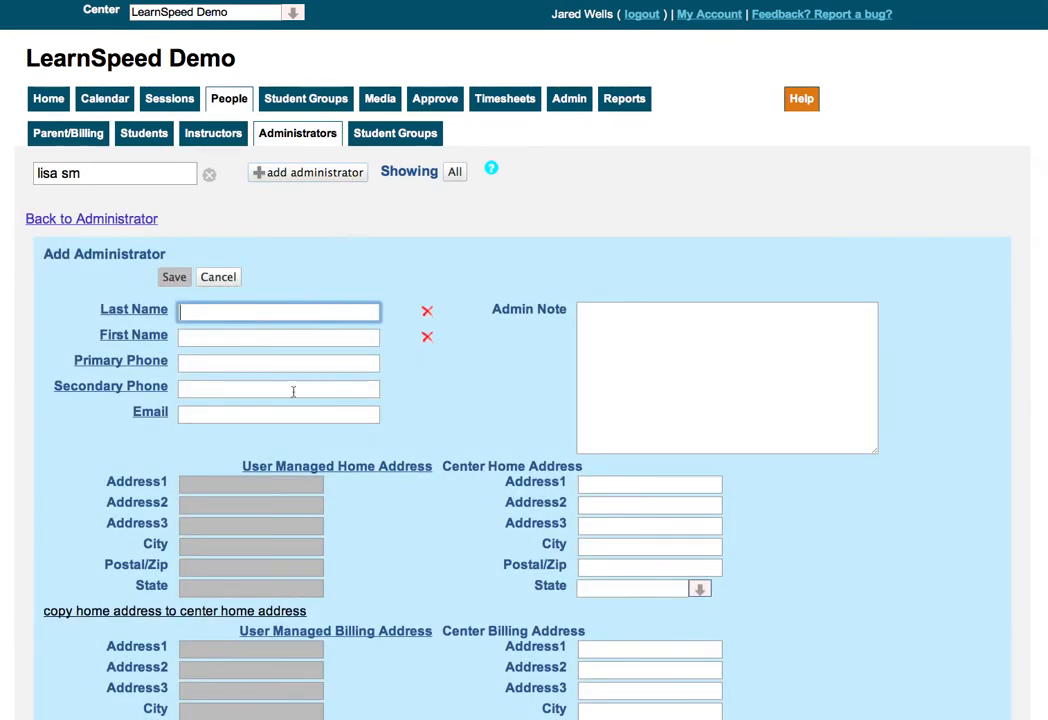
click(253, 417)
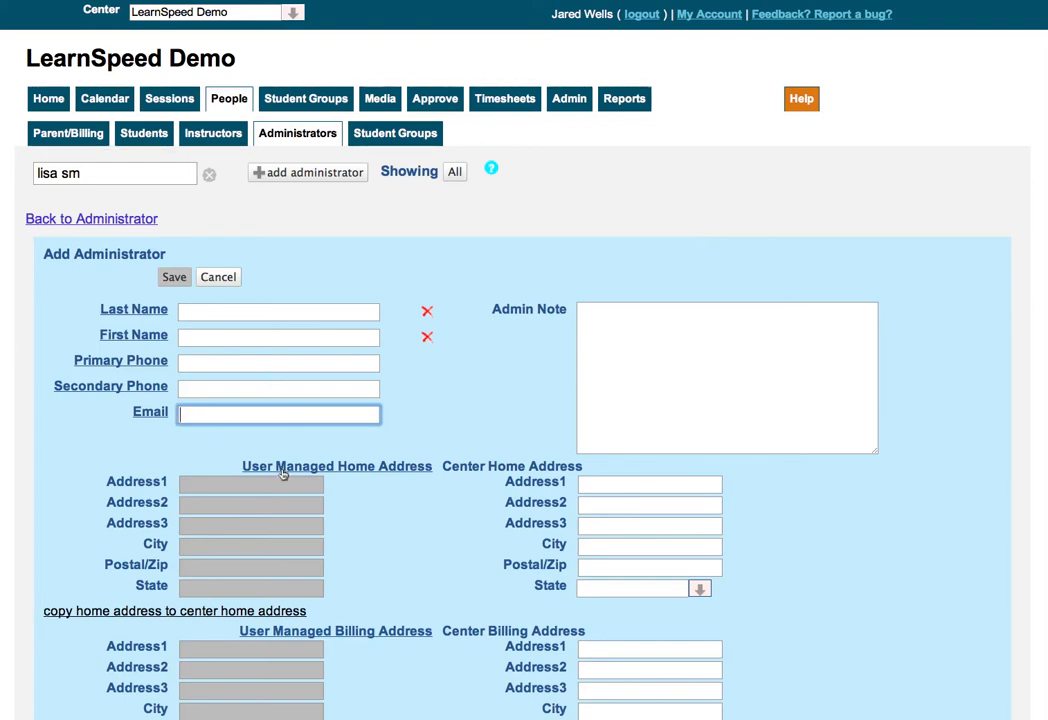
click(216, 279)
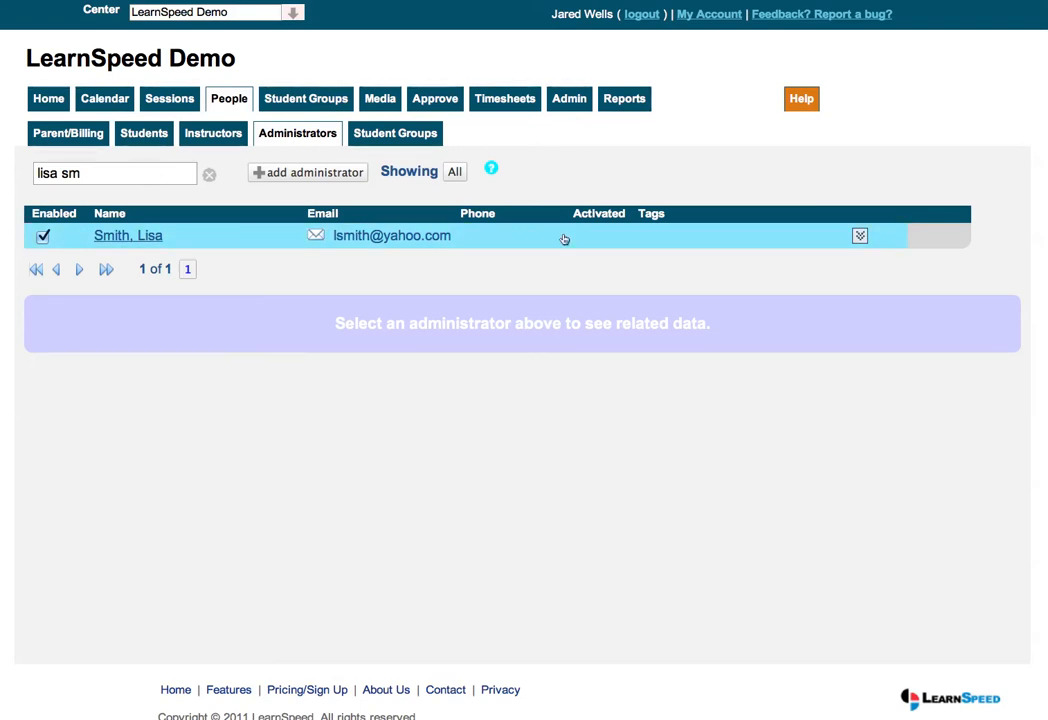
click(861, 236)
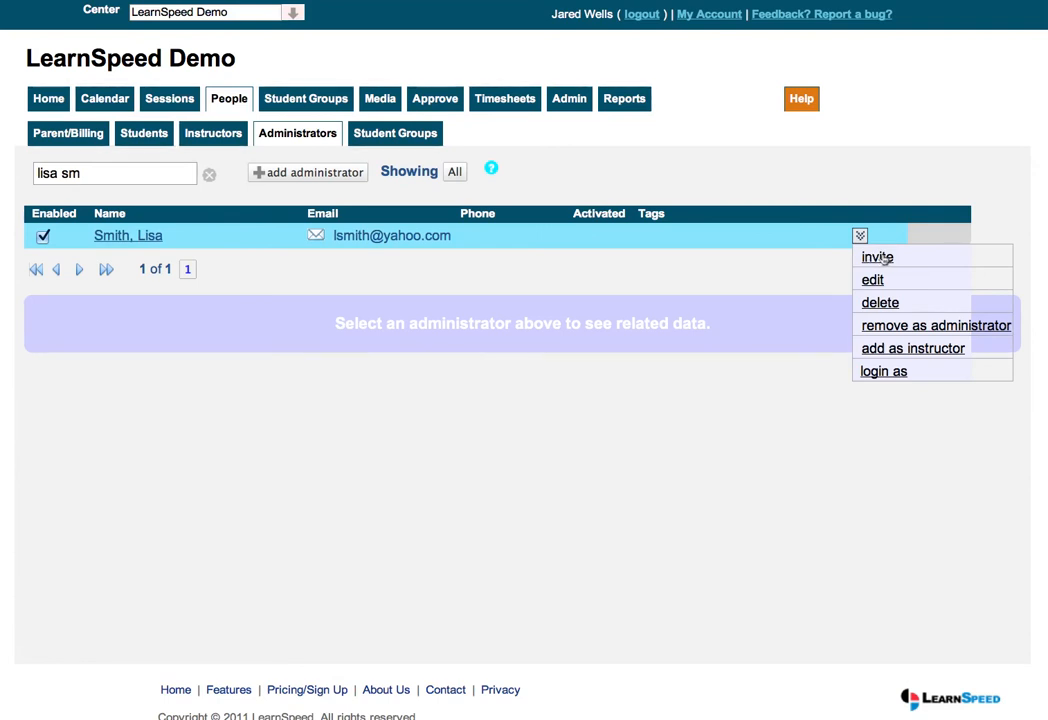
Step: Switch to the Instructors list under People
click(217, 136)
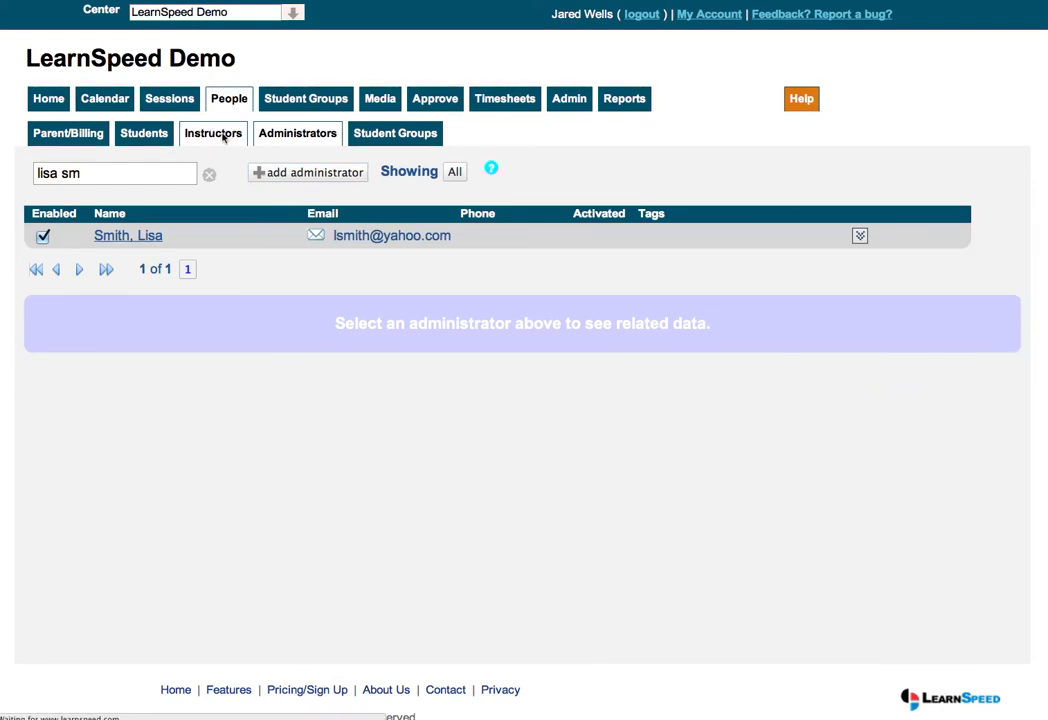
click(222, 136)
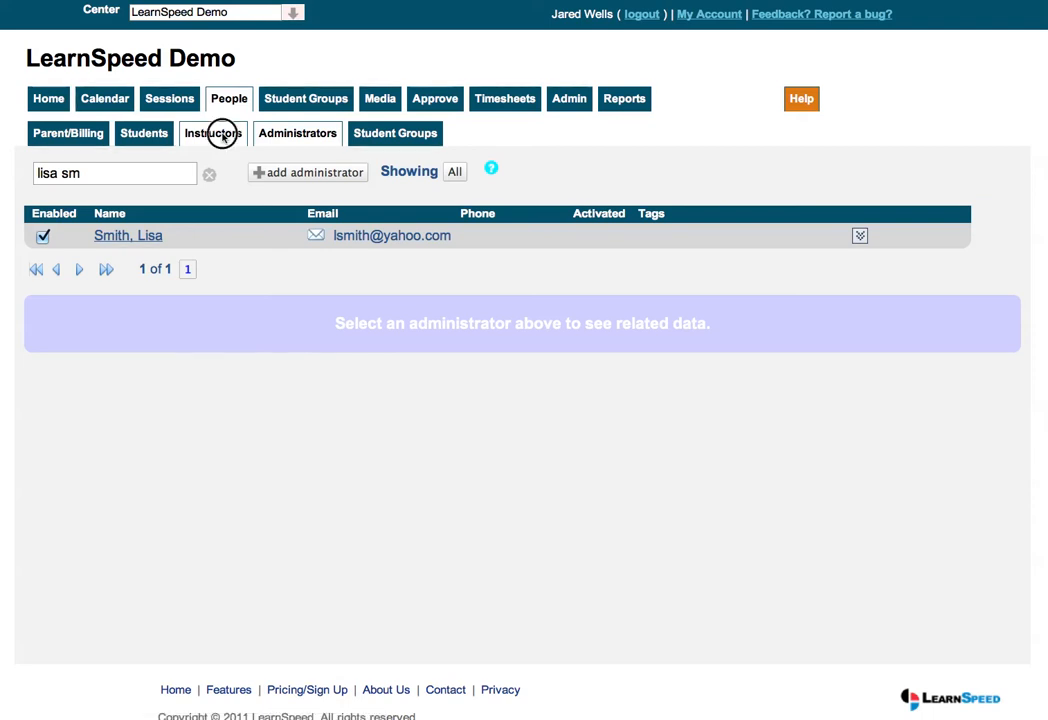
Step: Start a new instructor record and place the cursor in its Email field
click(281, 172)
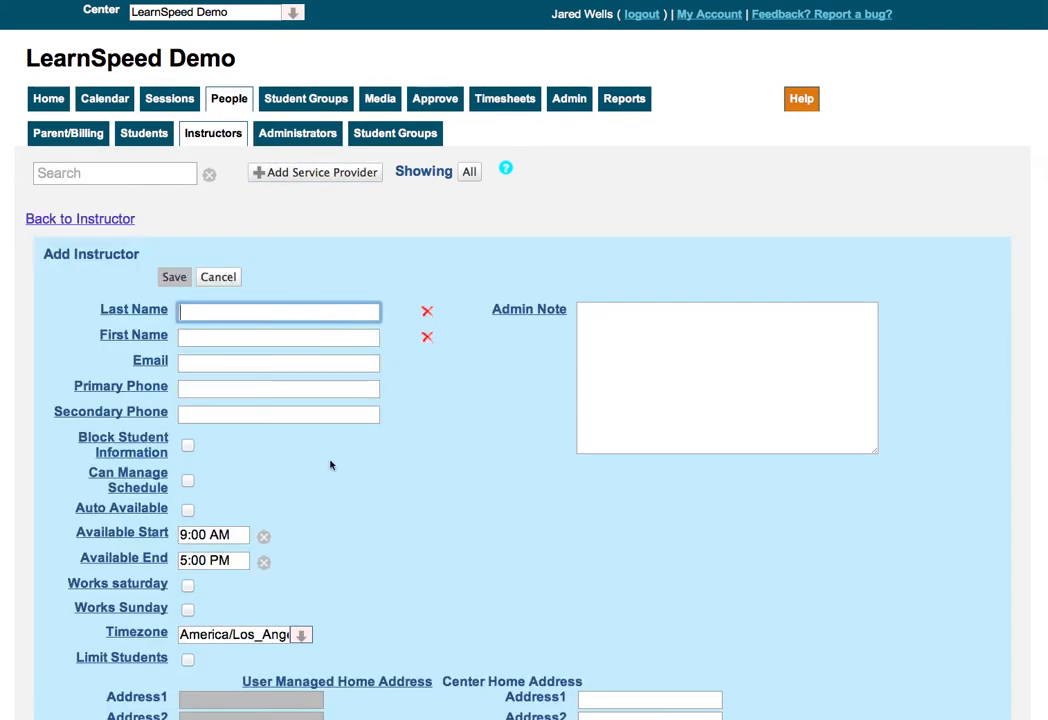
scroll(342, 360, down, 5)
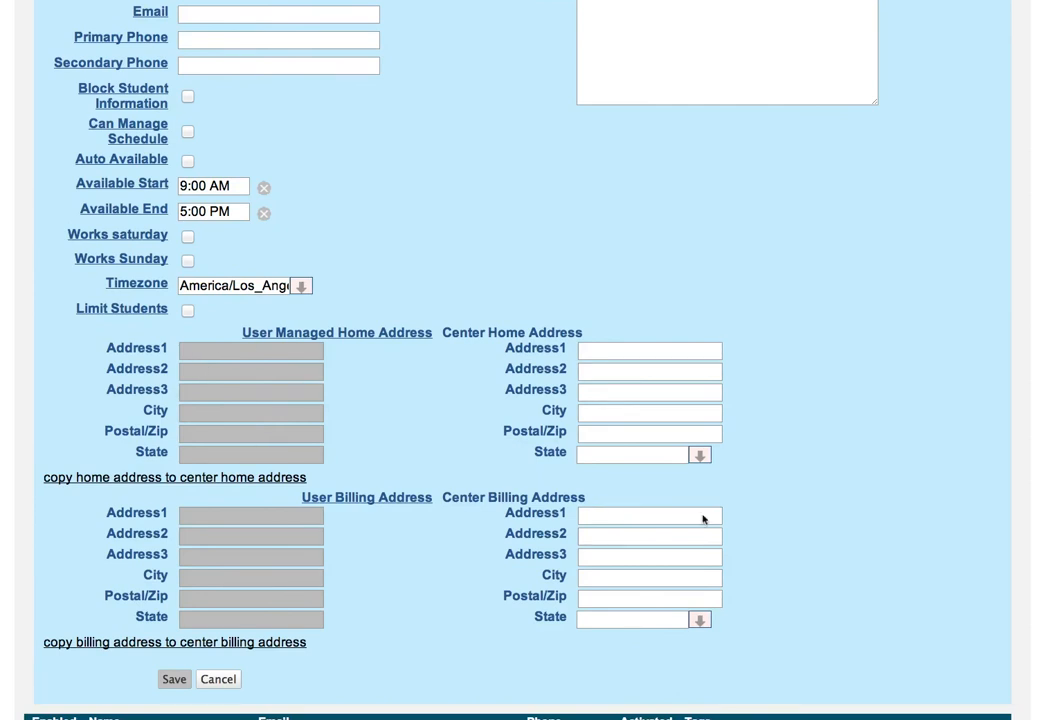
scroll(567, 396, up, 5)
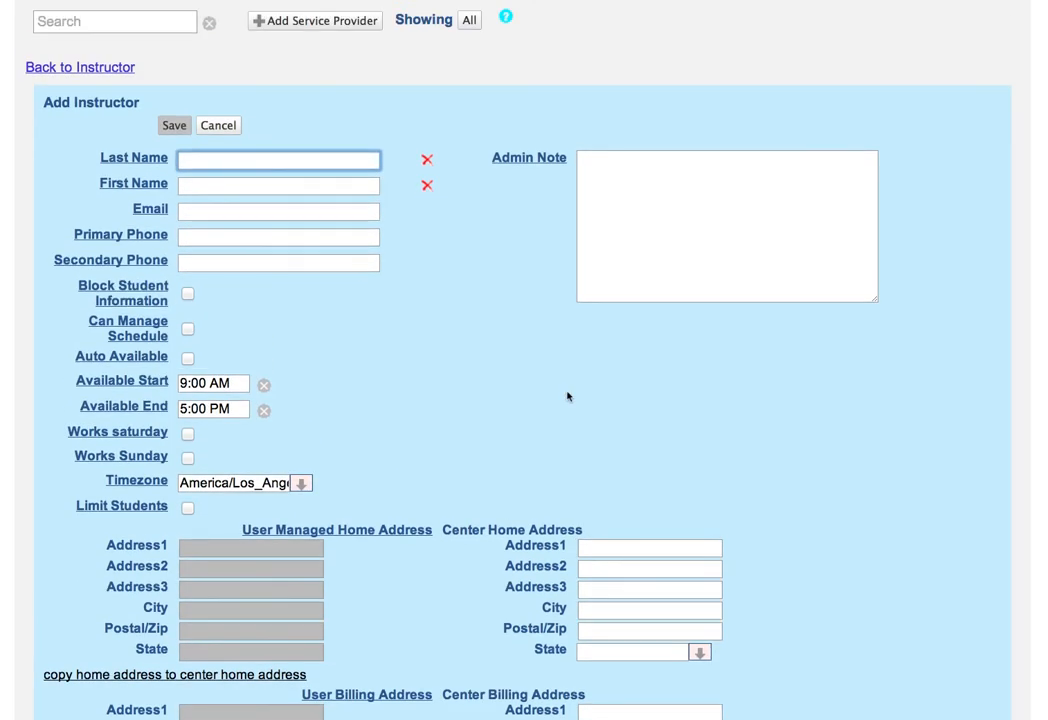
click(268, 216)
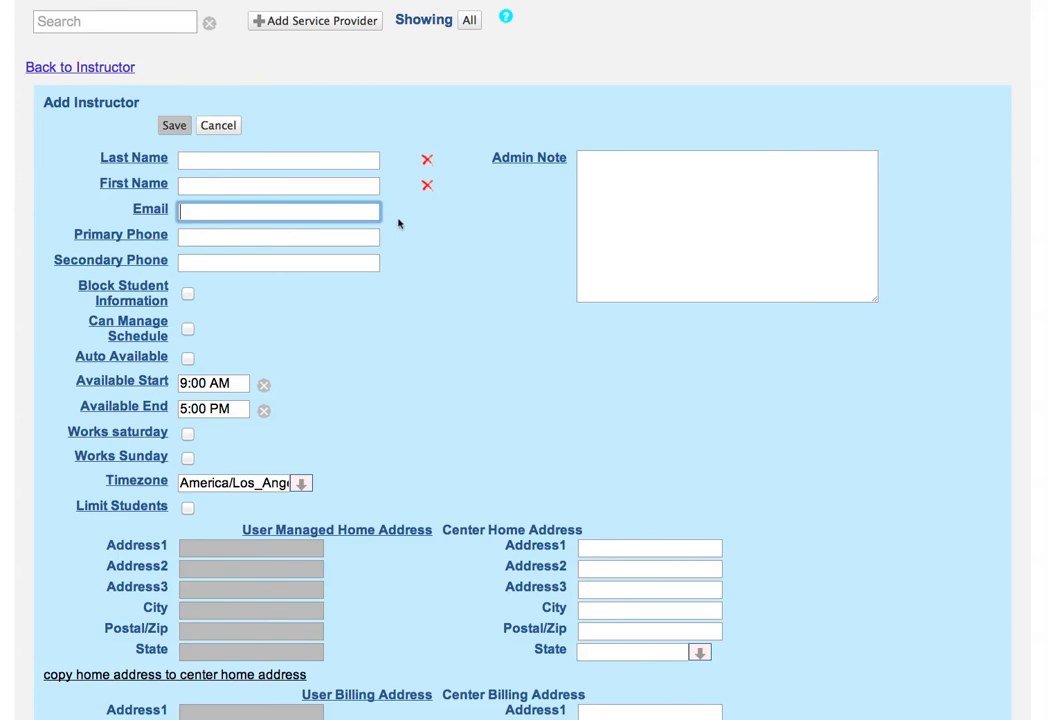
Step: Toggle Block Student Information and Can Manage Schedule back off, then tick Auto Available
scroll(398, 223, down, 2)
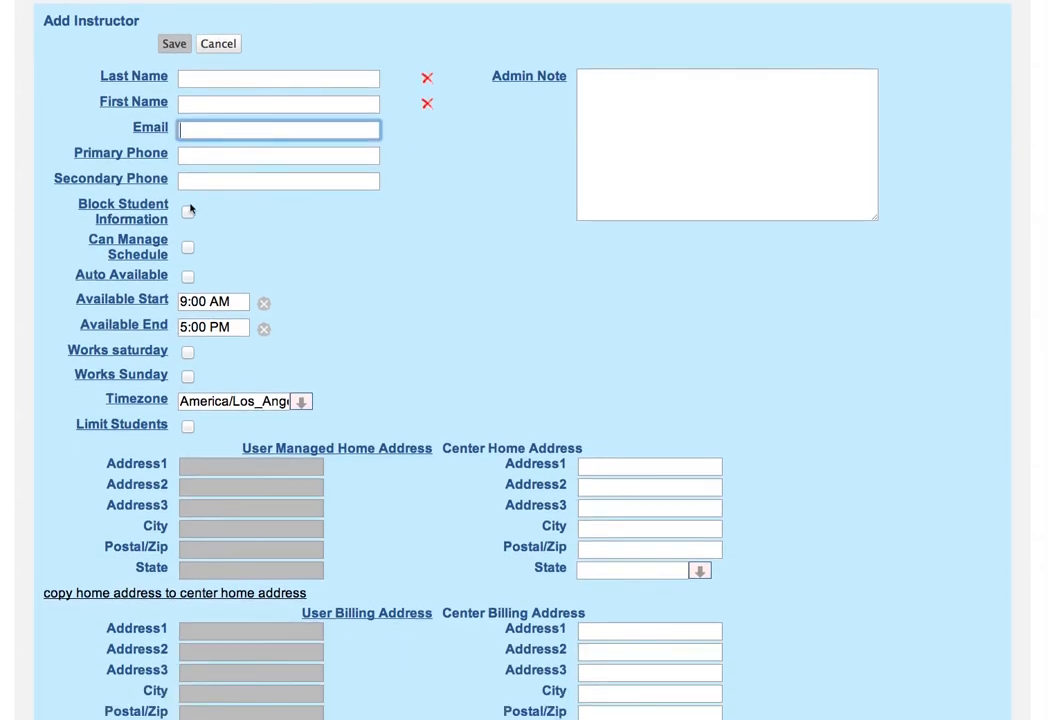
click(187, 214)
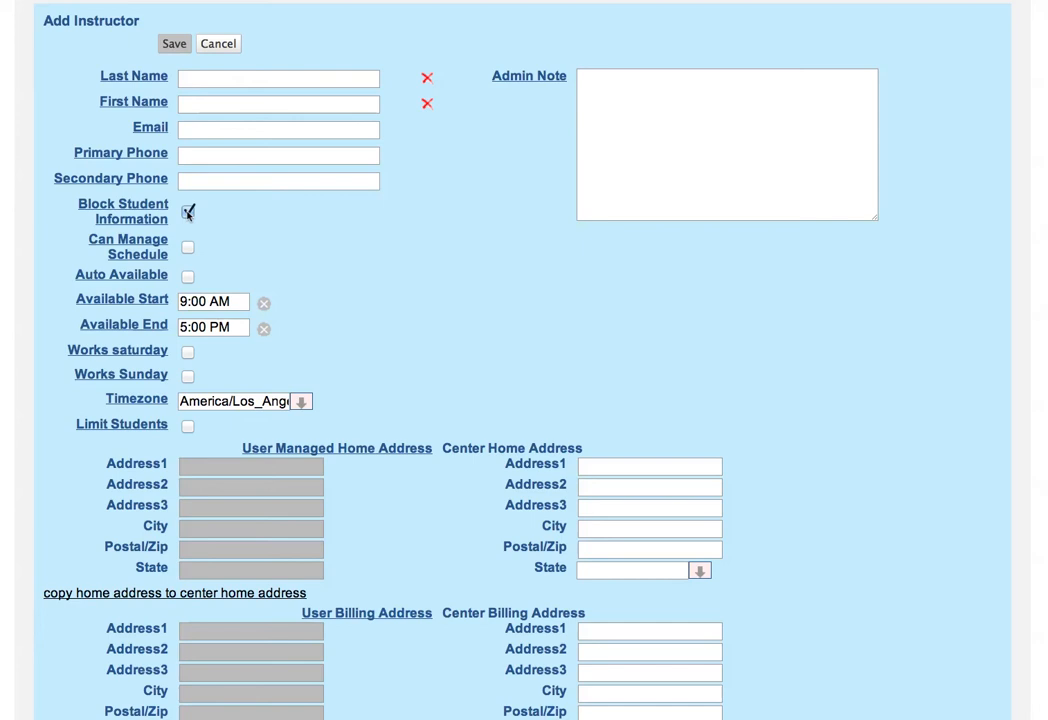
click(187, 213)
scroll(187, 214, down, 1)
scroll(250, 224, down, 2)
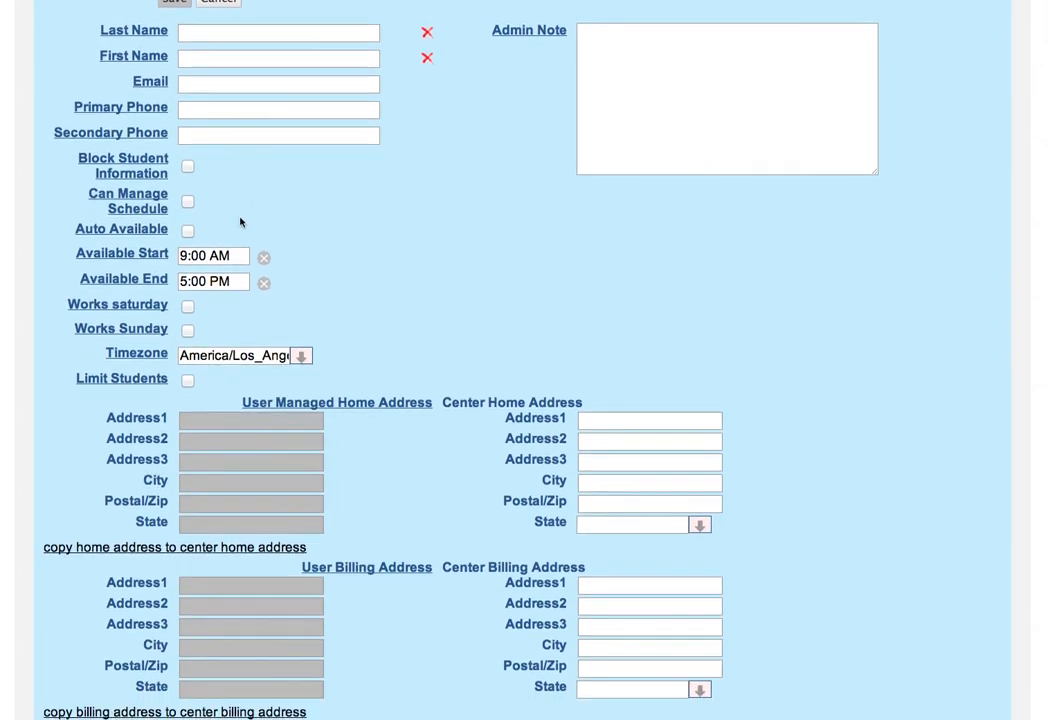
click(188, 202)
click(188, 203)
scroll(290, 214, down, 2)
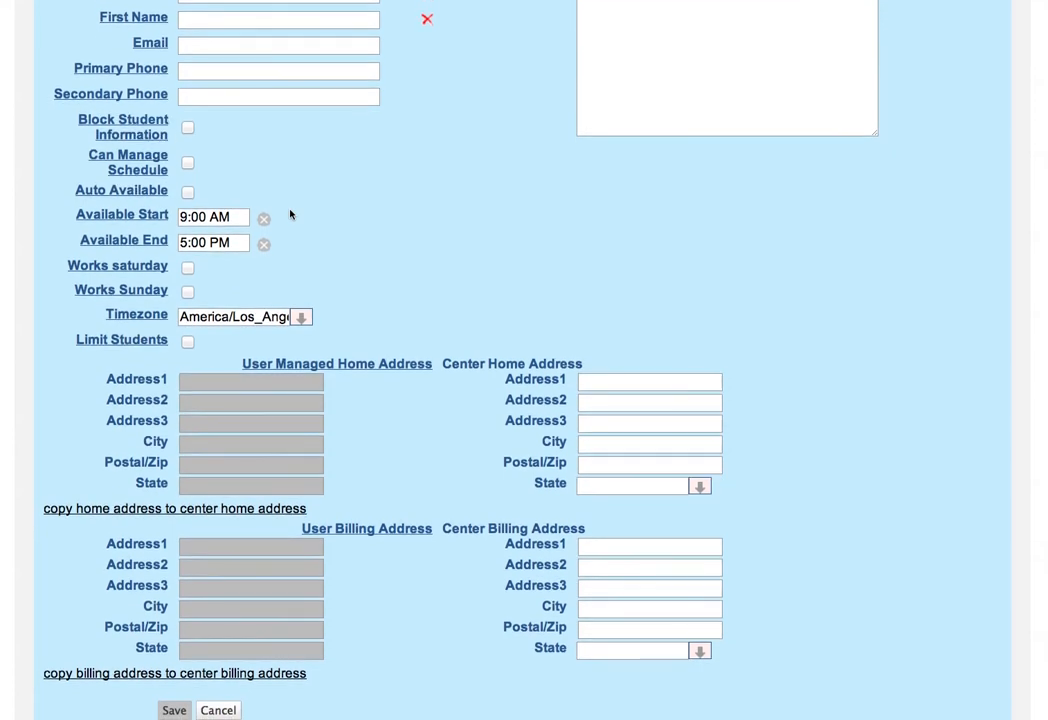
click(187, 192)
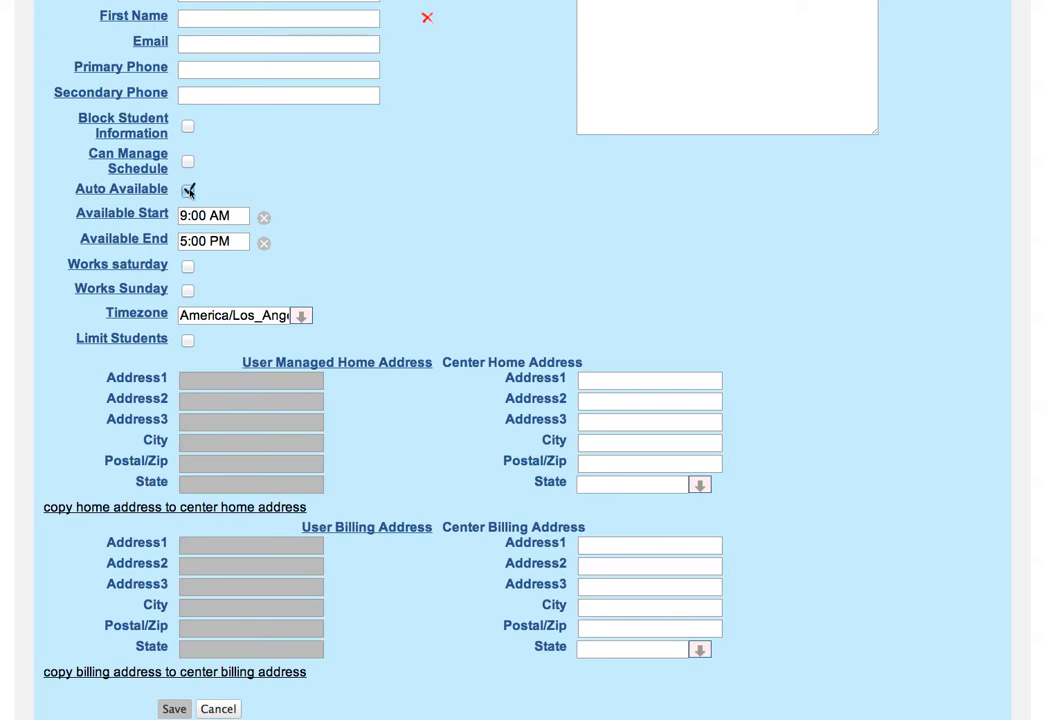
Step: Untick Auto Available and tick Limit Students for the new instructor
click(188, 190)
scroll(320, 206, down, 2)
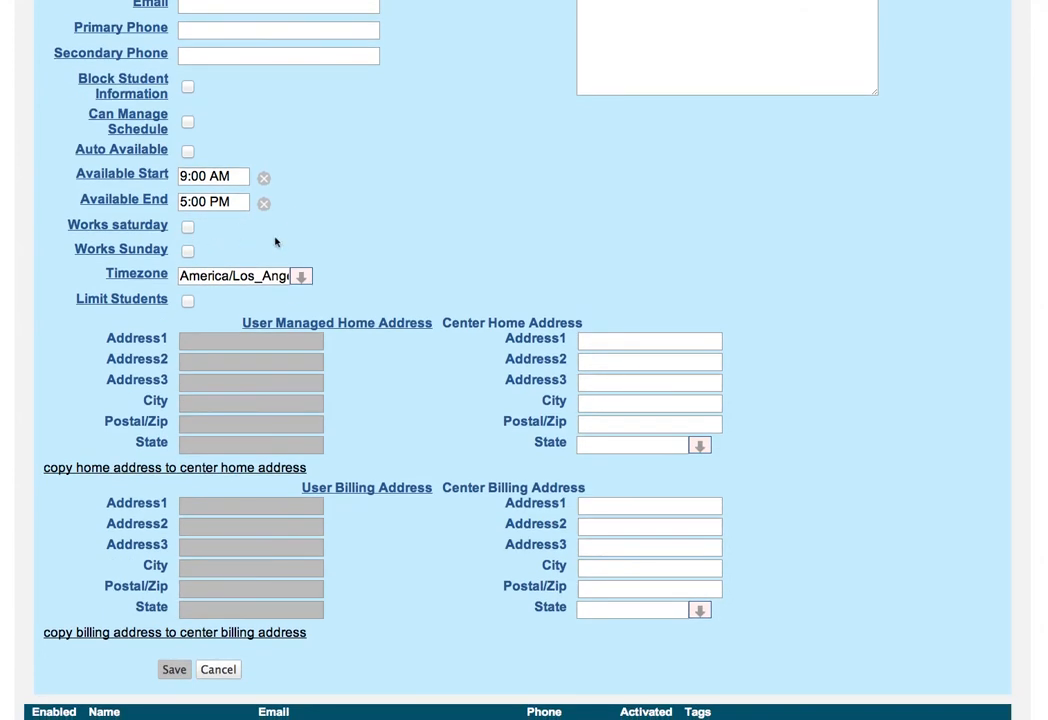
scroll(230, 250, down, 2)
click(187, 259)
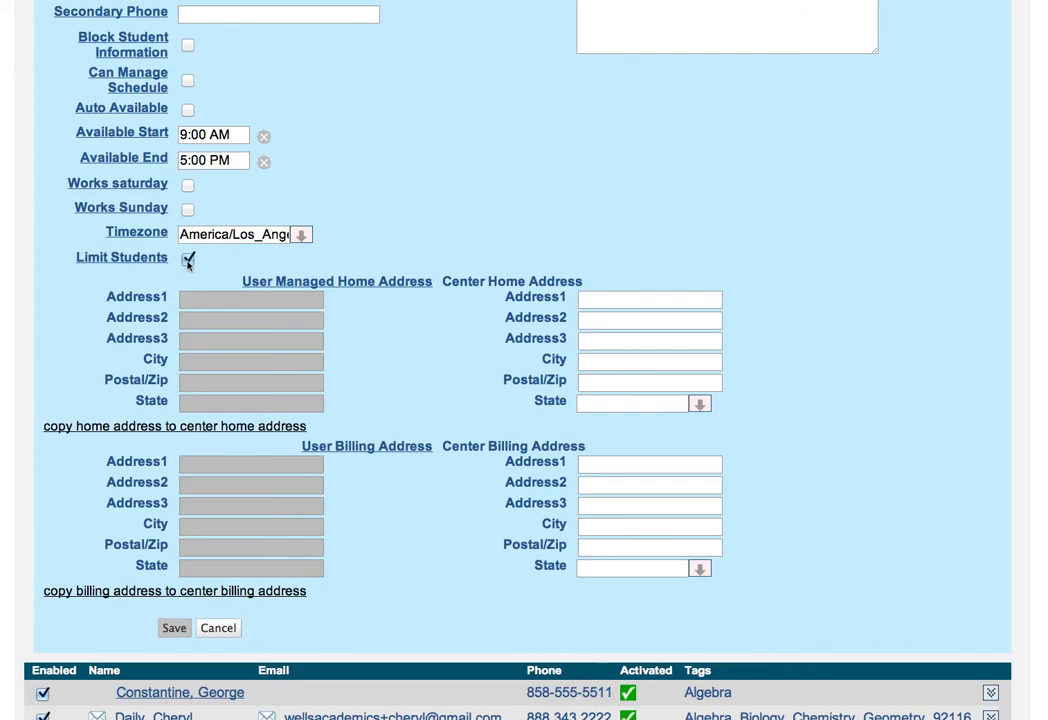
Step: Toggle Block Student Information on and off, leaving it unticked, and return to the form top
scroll(187, 262, up, 3)
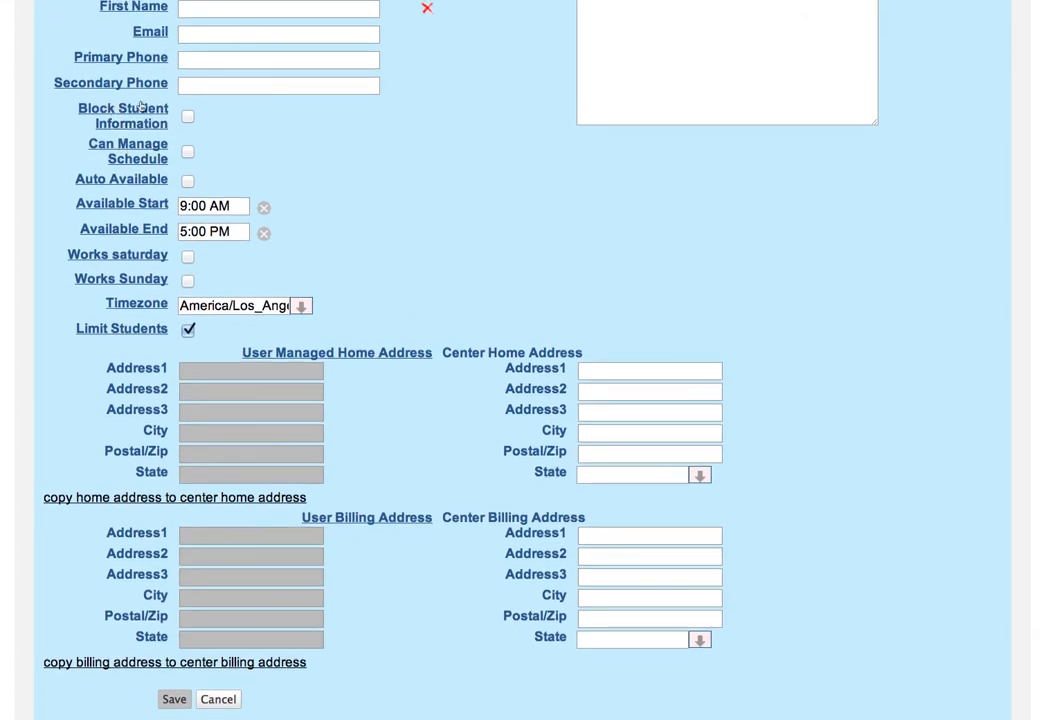
click(187, 119)
click(187, 118)
scroll(325, 367, down, 2)
scroll(327, 365, up, 5)
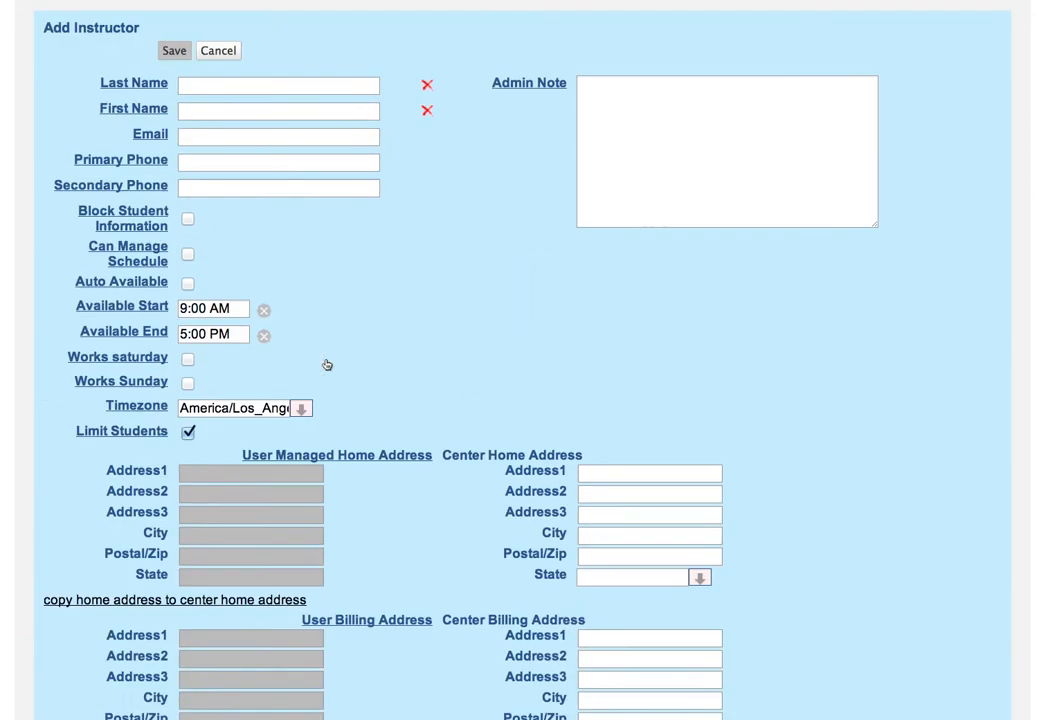
scroll(327, 365, up, 3)
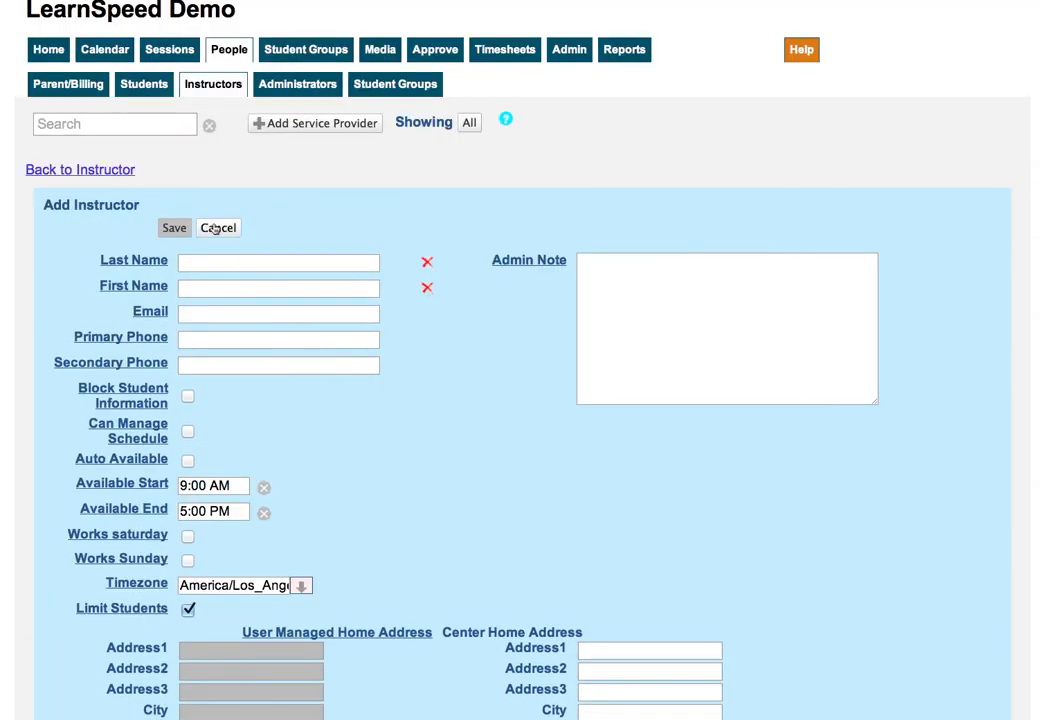
Step: Cancel the unfinished instructor, open the Parent/Billing list, and start a new client
click(216, 228)
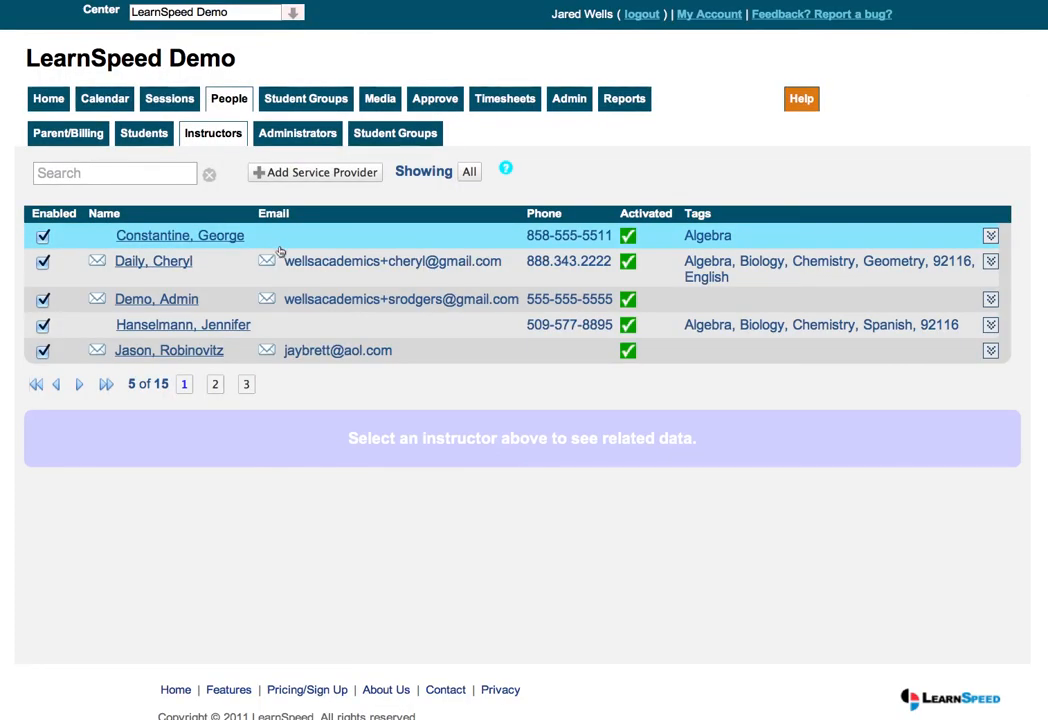
click(78, 136)
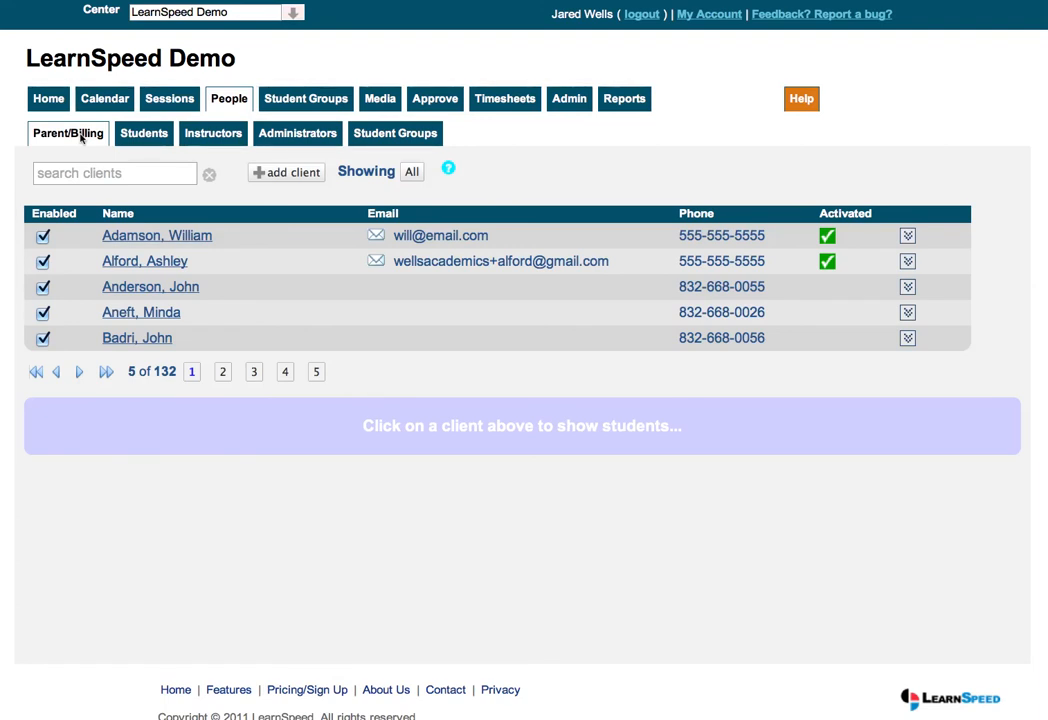
click(283, 173)
Step: Click into the new client's Email field and scroll through the contact, note and address fields
scroll(295, 297, down, 3)
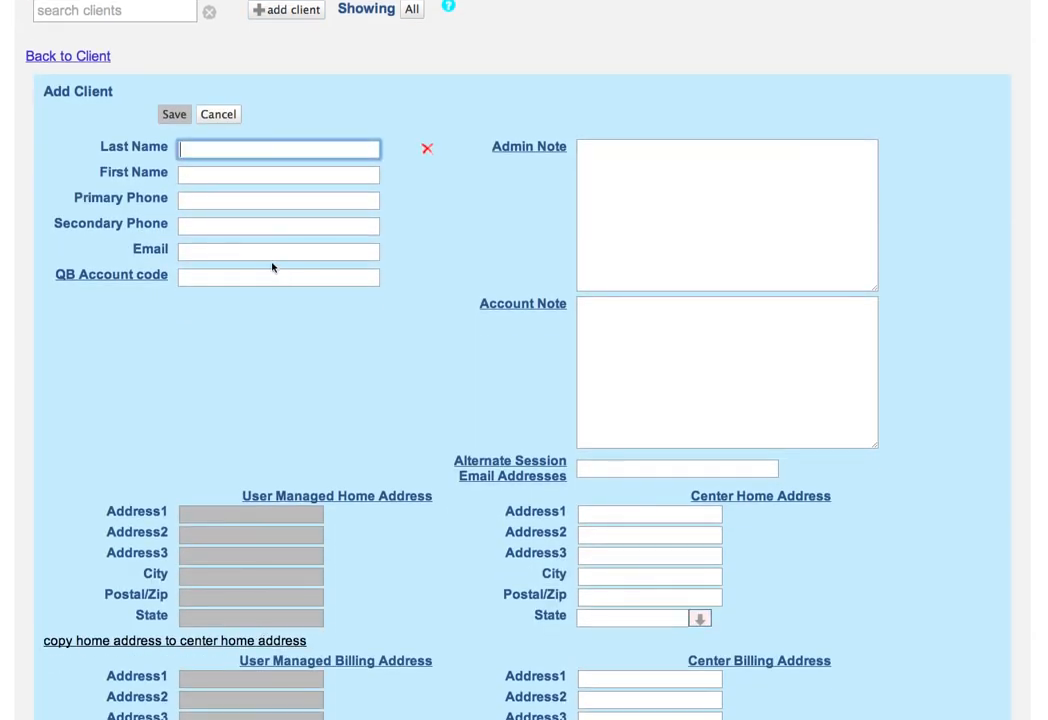
click(270, 252)
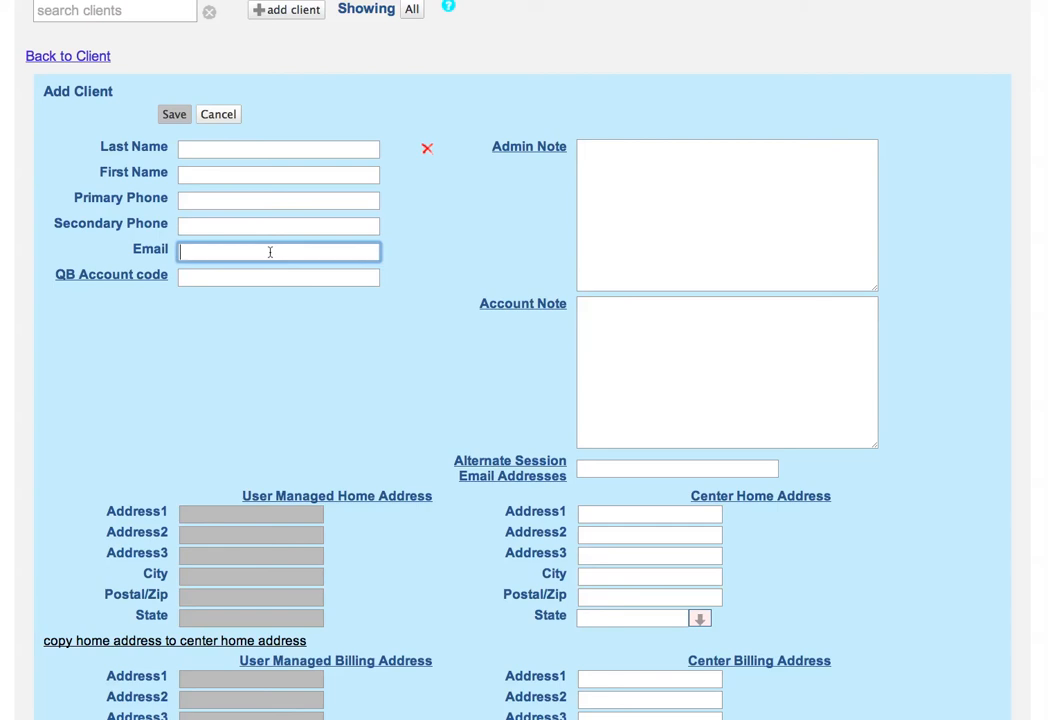
scroll(270, 260, down, 4)
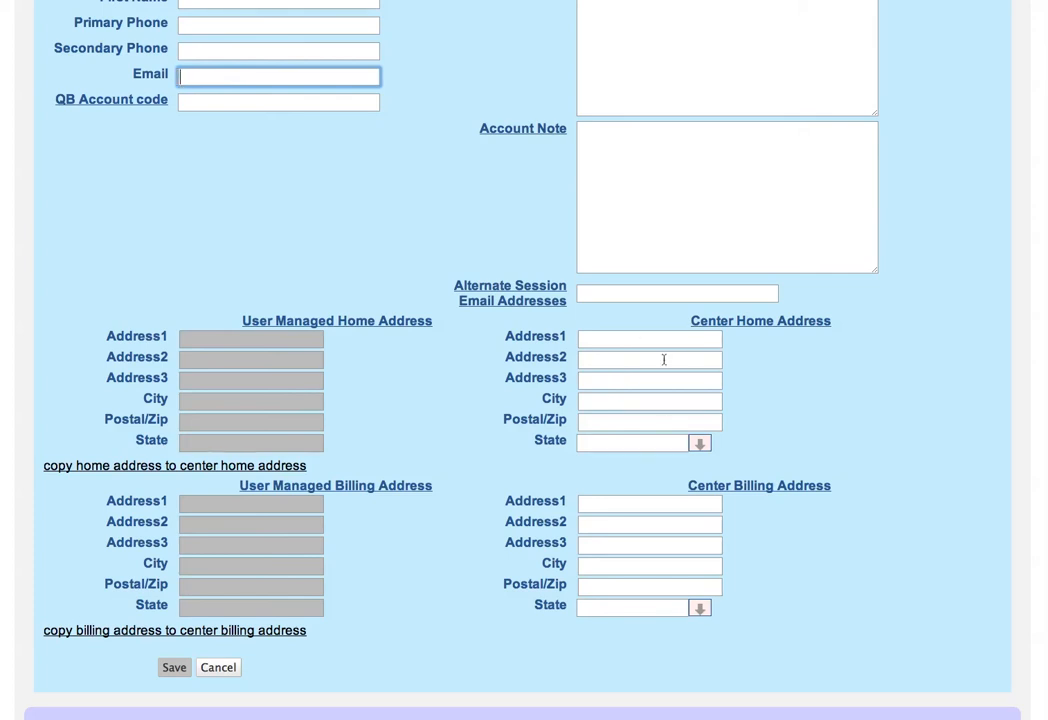
scroll(663, 359, up, 5)
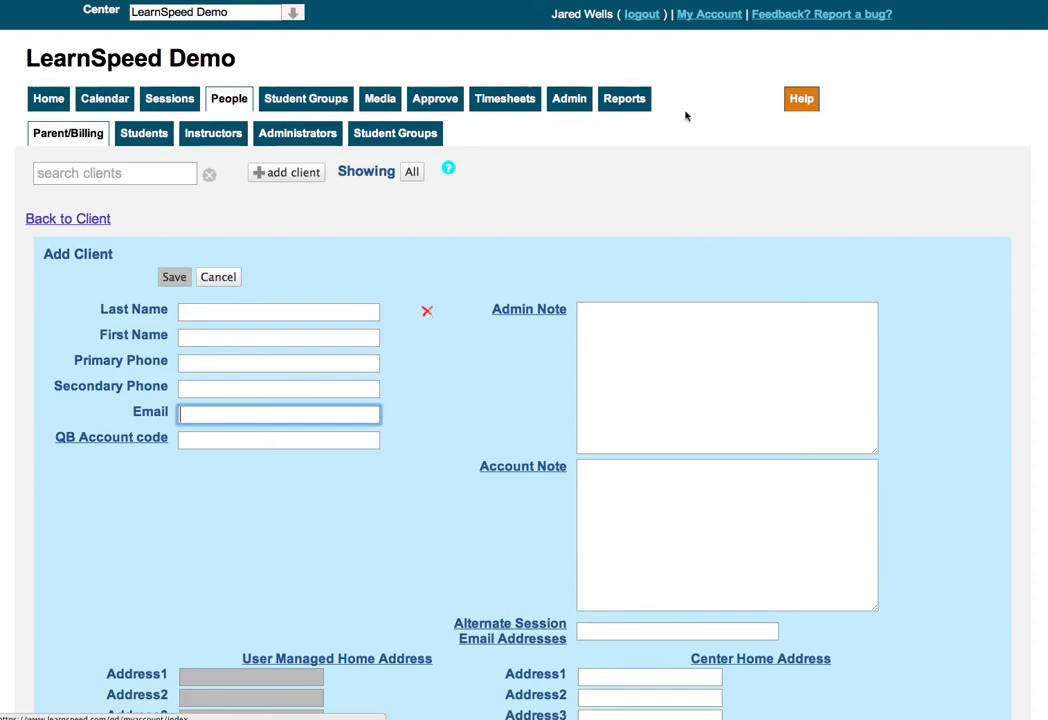
scroll(671, 164, down, 5)
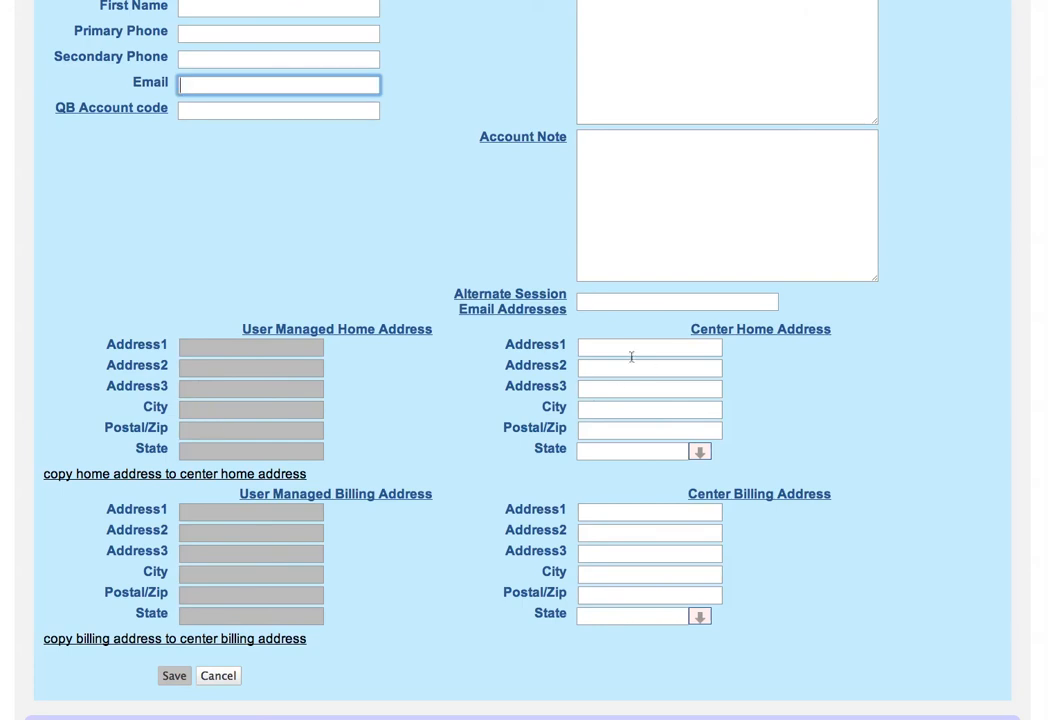
scroll(619, 416, up, 2)
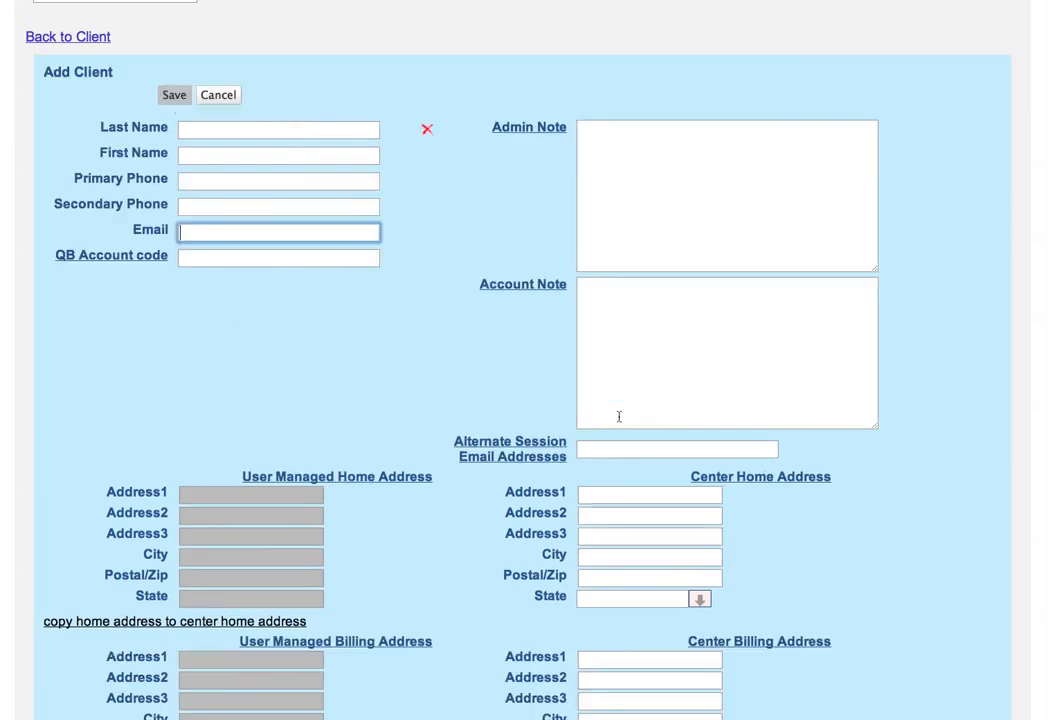
scroll(619, 416, up, 2)
scroll(619, 416, up, 1)
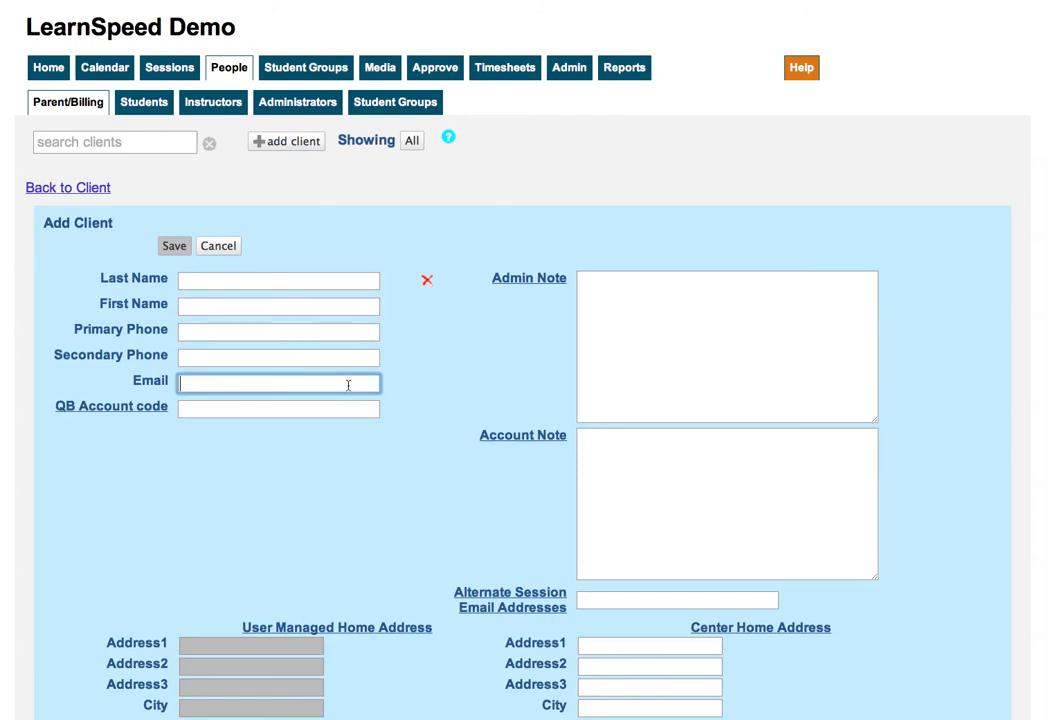
scroll(348, 385, down, 1)
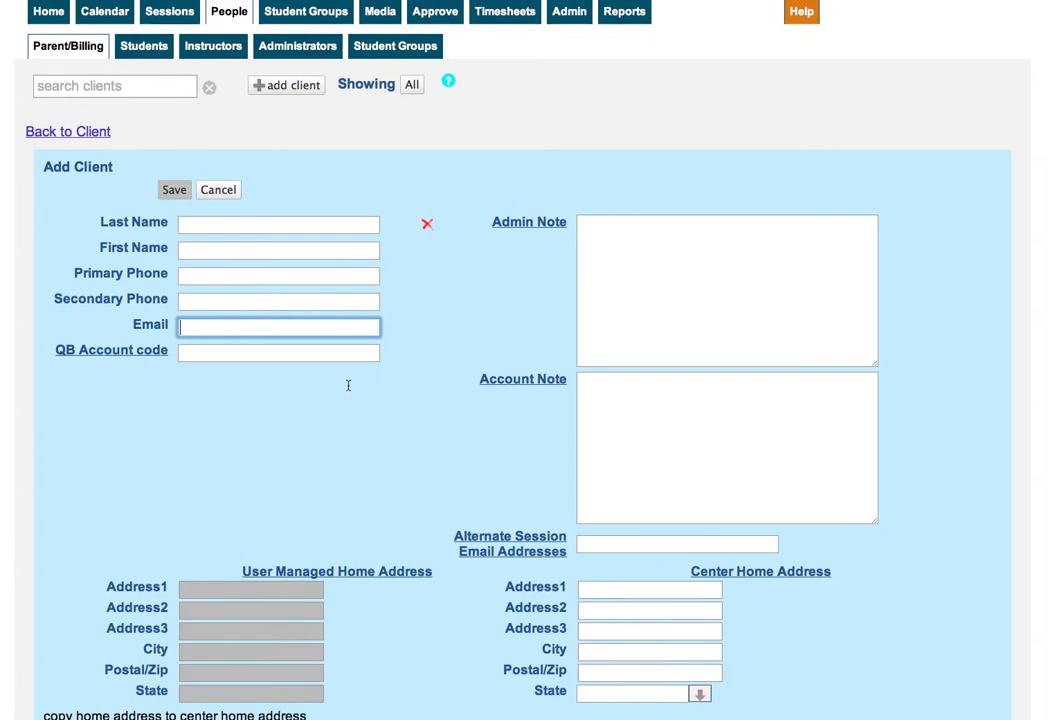
Step: Cancel the unfinished Add Client form and show the first listed client's students
click(600, 543)
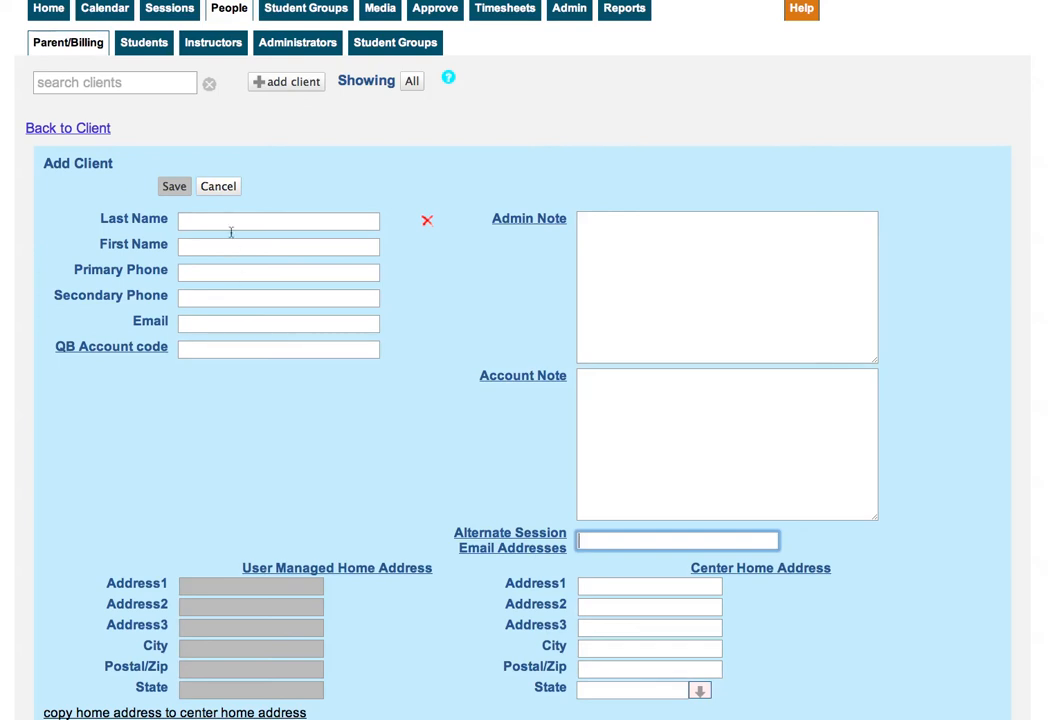
click(219, 186)
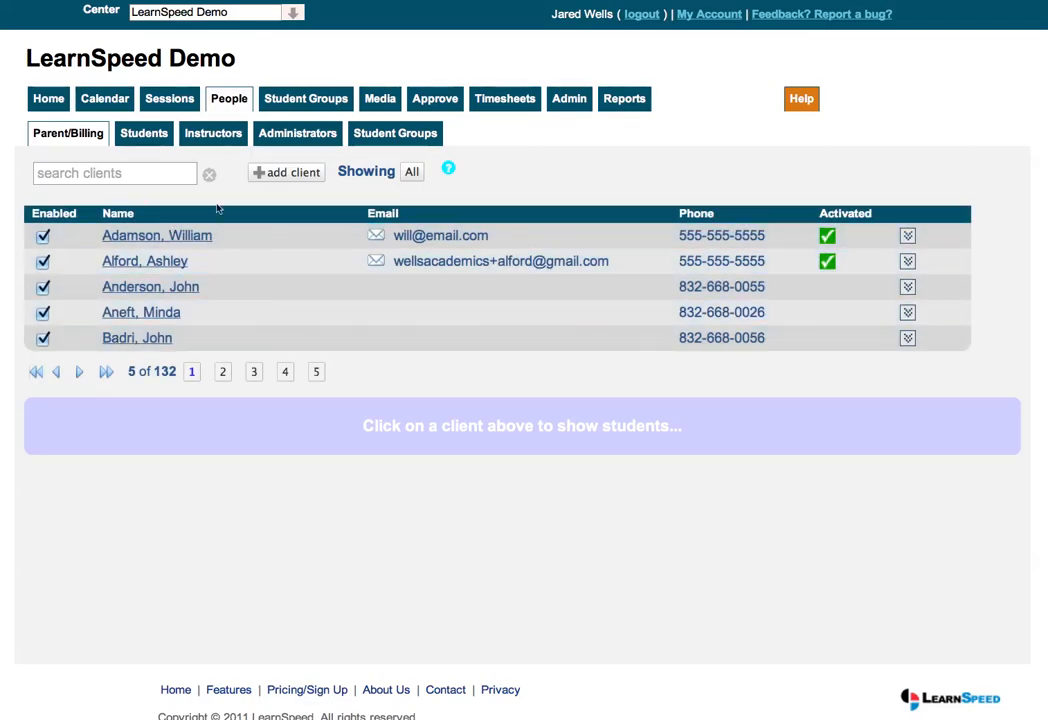
click(182, 235)
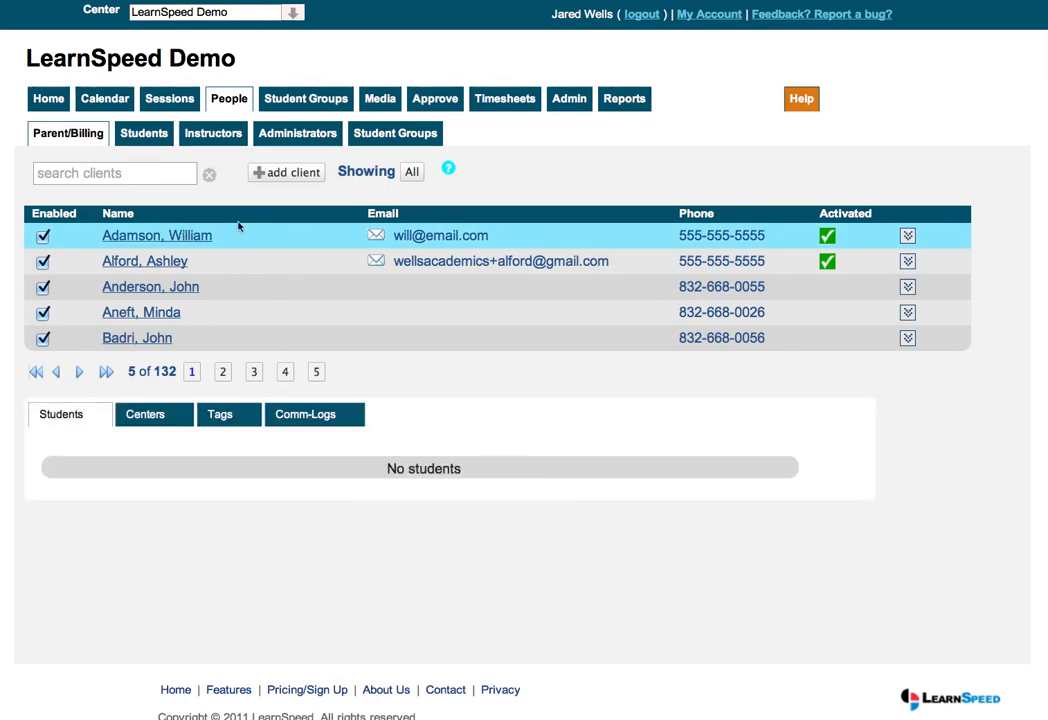
Step: Show the linked students of the third and fifth Parent/Billing clients, then open the third client
click(262, 292)
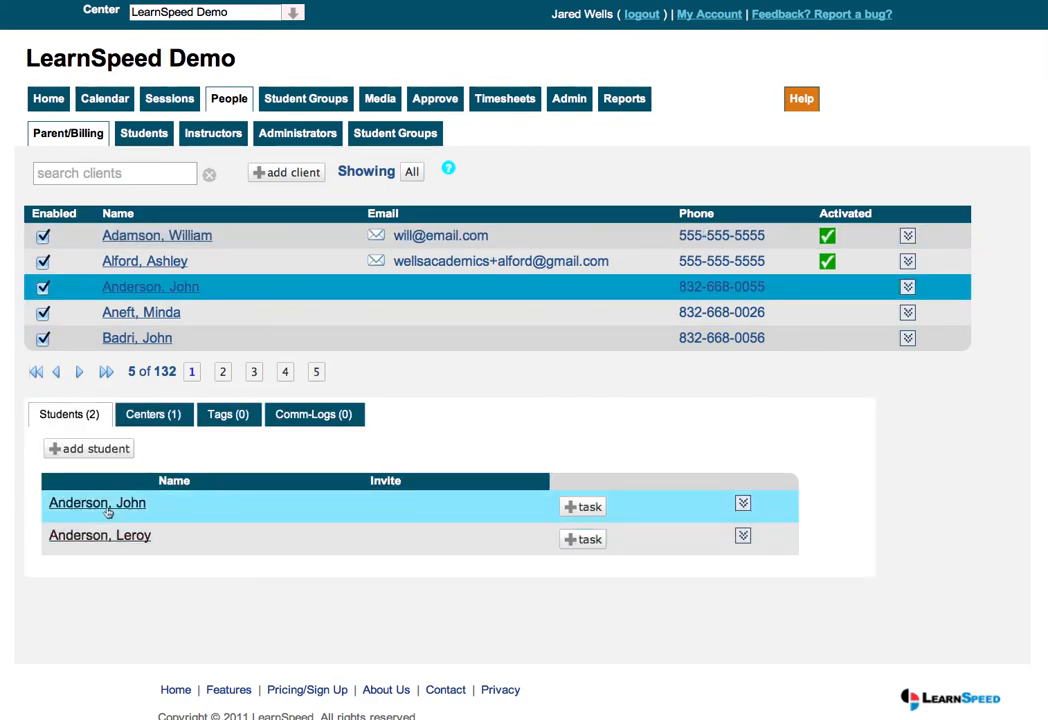
click(268, 342)
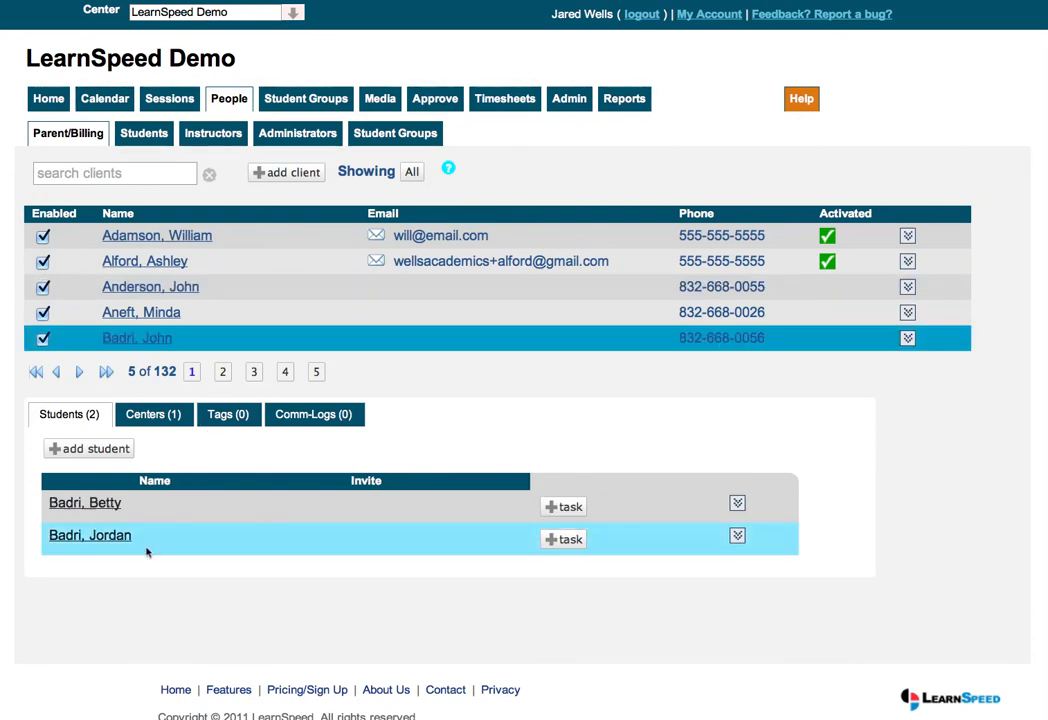
click(143, 290)
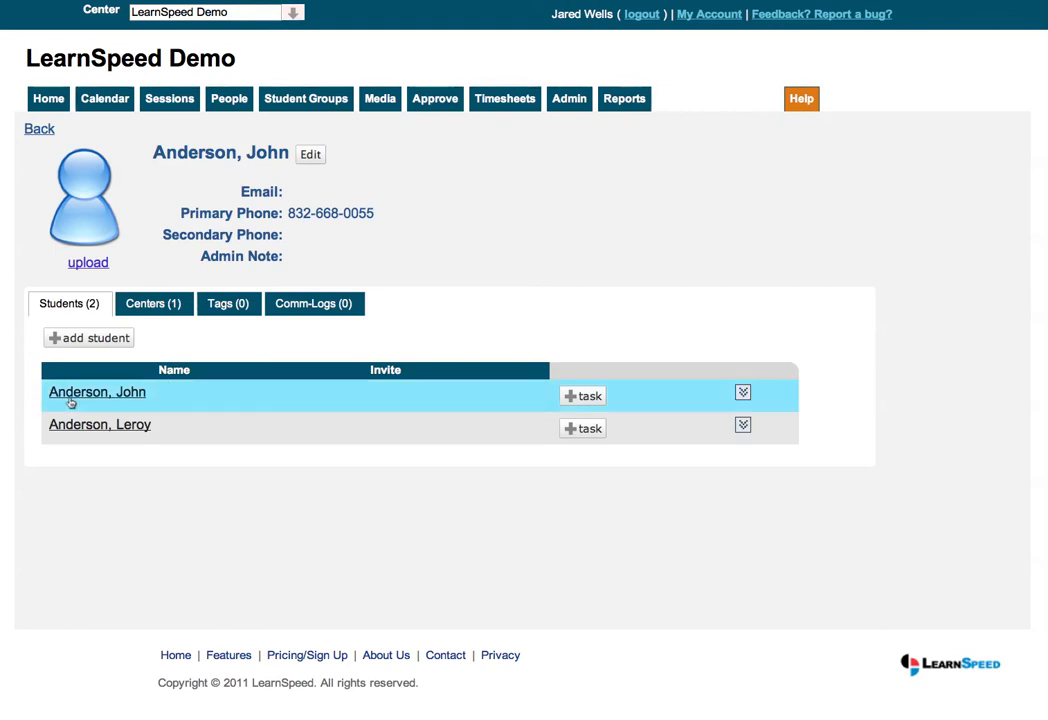
Step: Review the third client's account page and its two linked students, then begin a new student
click(173, 394)
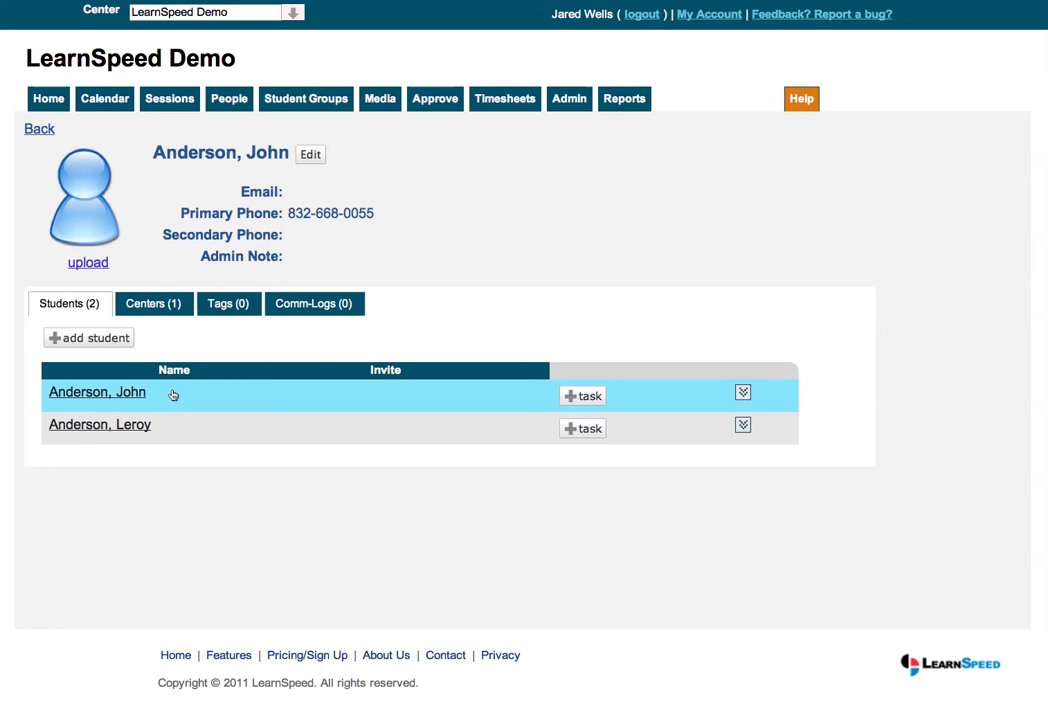
click(95, 338)
Step: Look through the blank Add student form's fields, including Alternate Session Email Addresses, then return to its top
scroll(318, 384, down, 5)
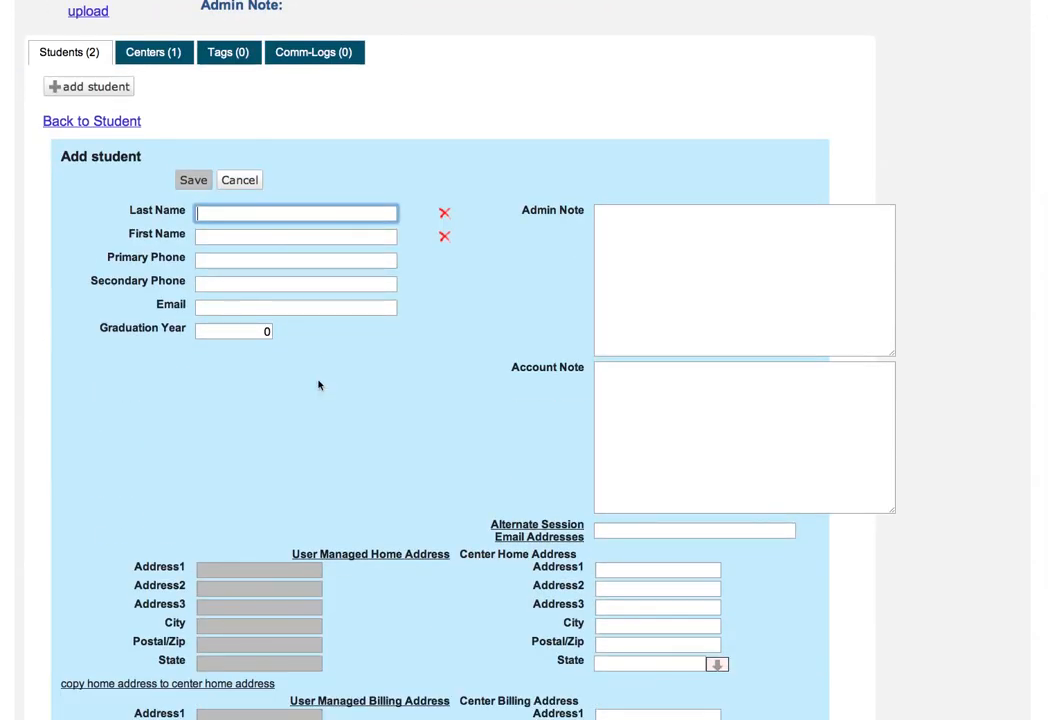
scroll(318, 384, down, 1)
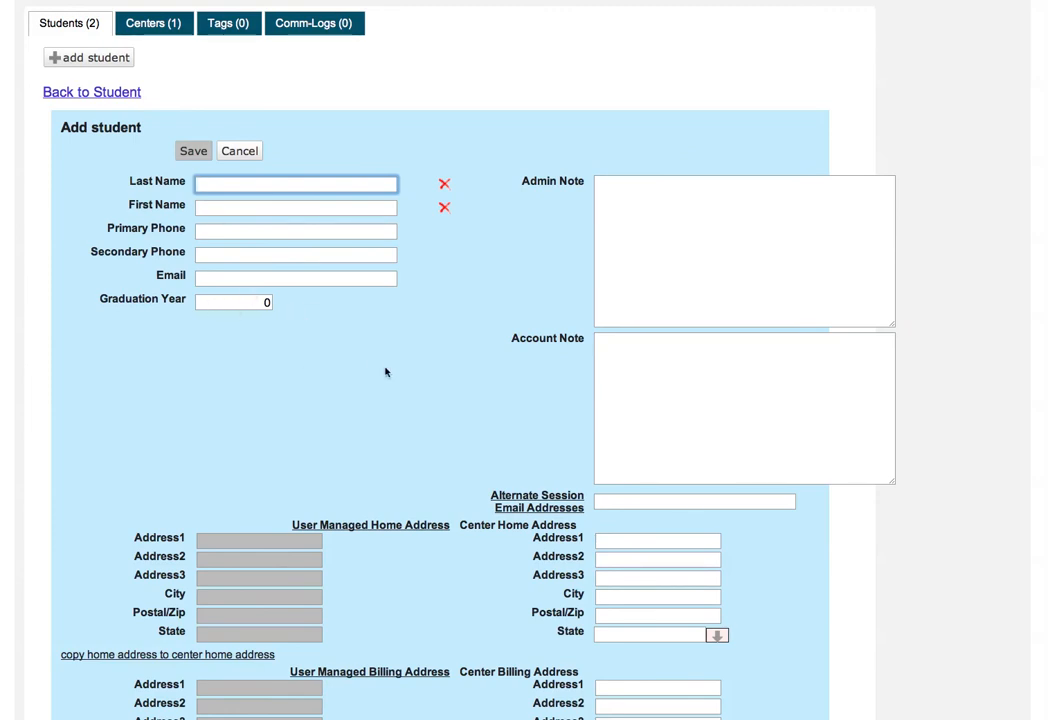
scroll(386, 370, down, 1)
scroll(465, 320, down, 4)
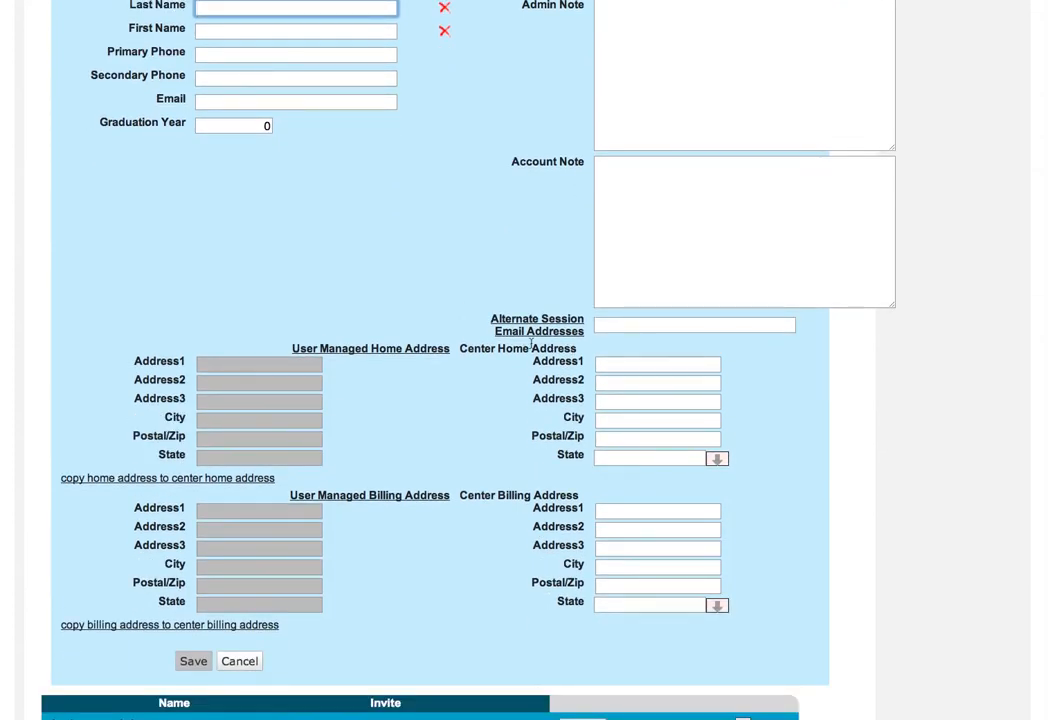
click(627, 324)
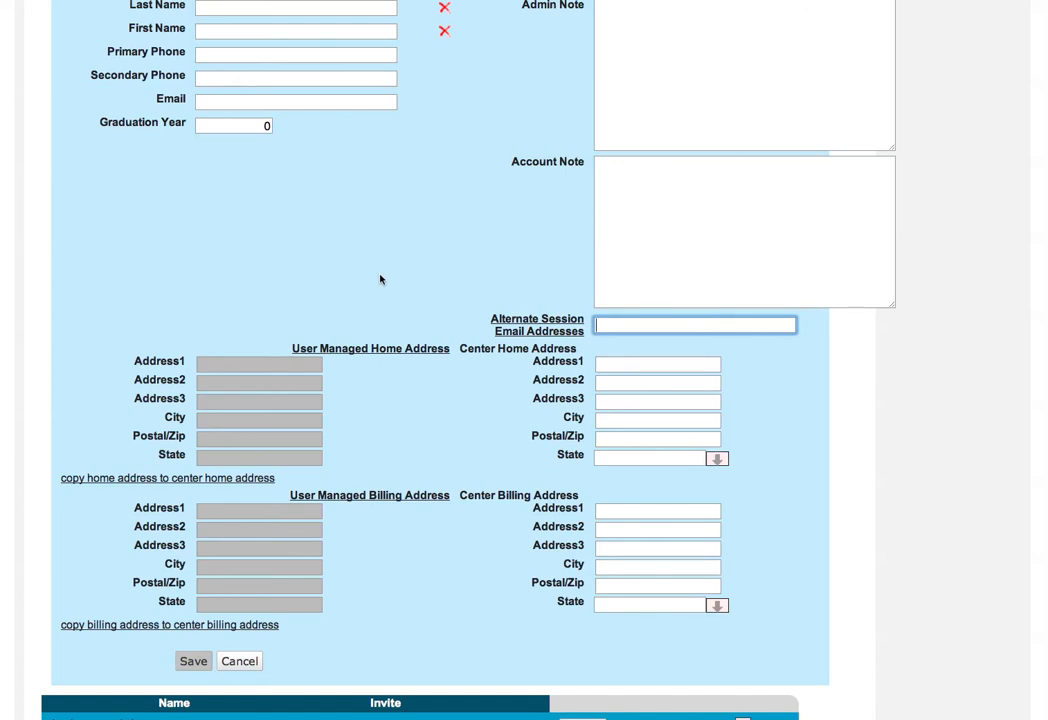
scroll(380, 280, up, 8)
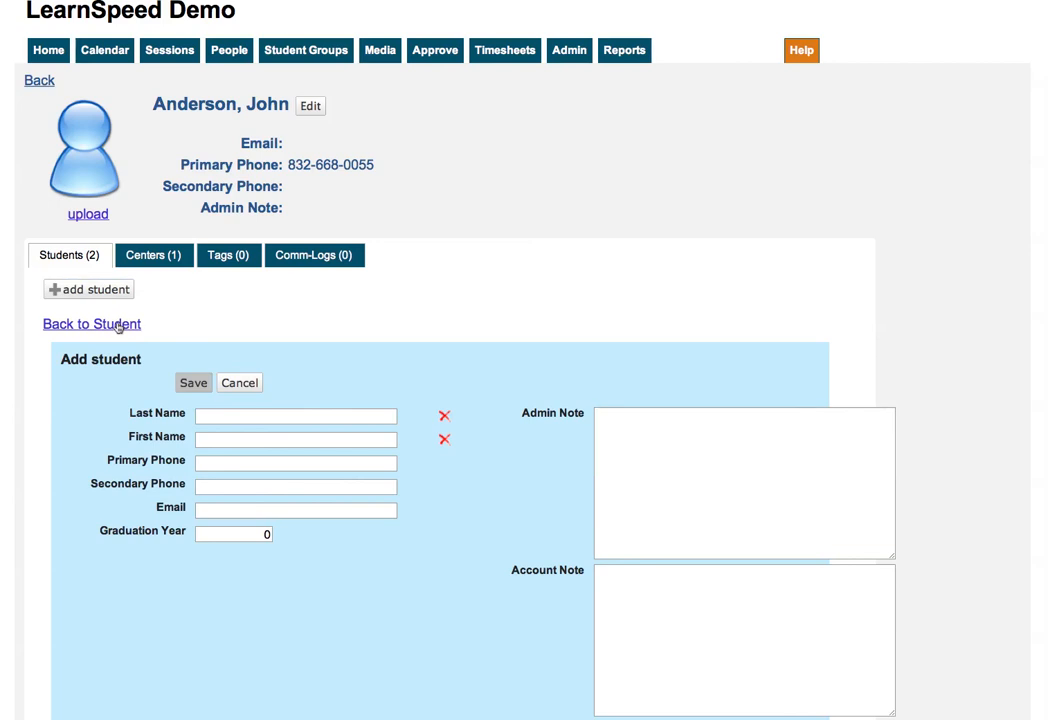
Step: Go to People > Students and start a new student for a client found by name search, then cancel it
click(228, 50)
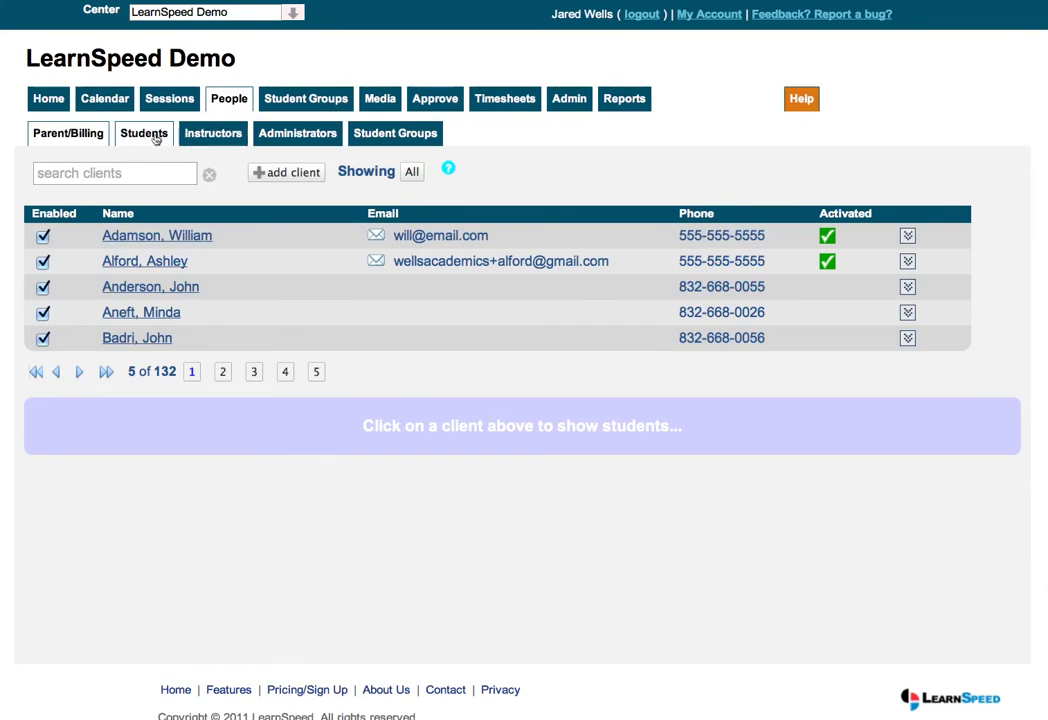
click(155, 140)
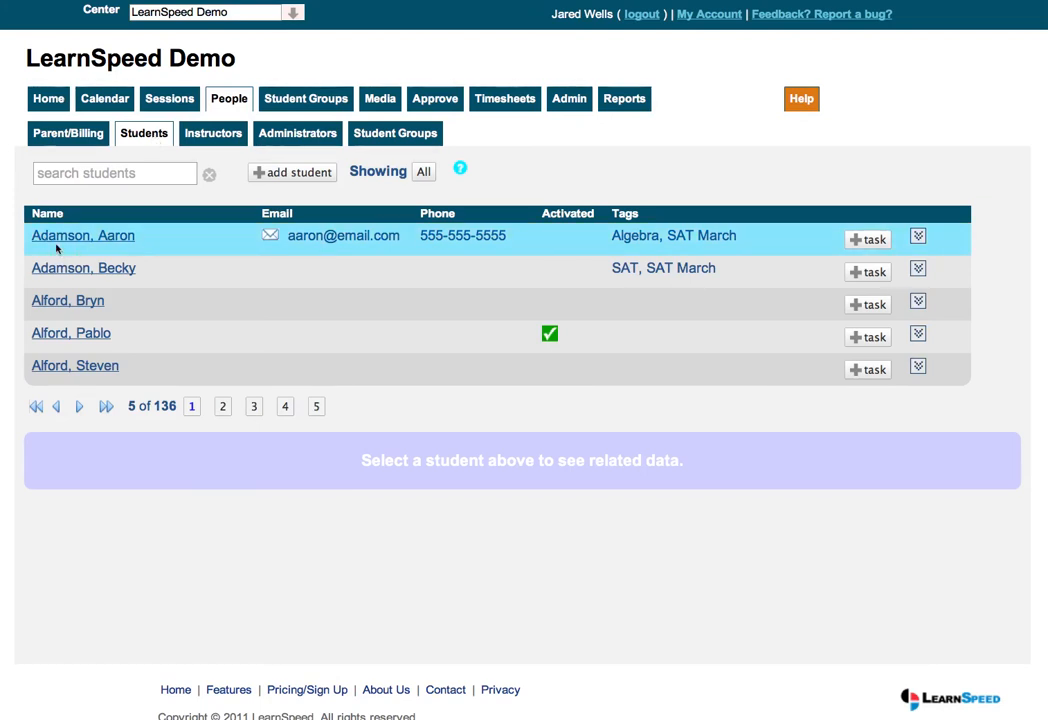
click(277, 174)
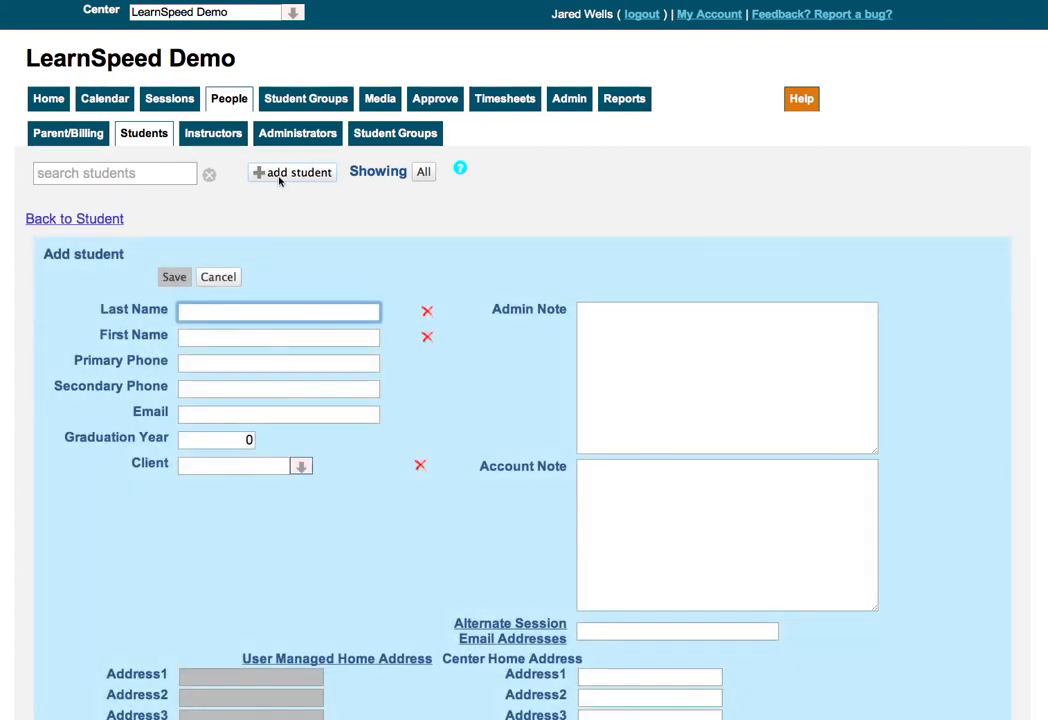
click(216, 466)
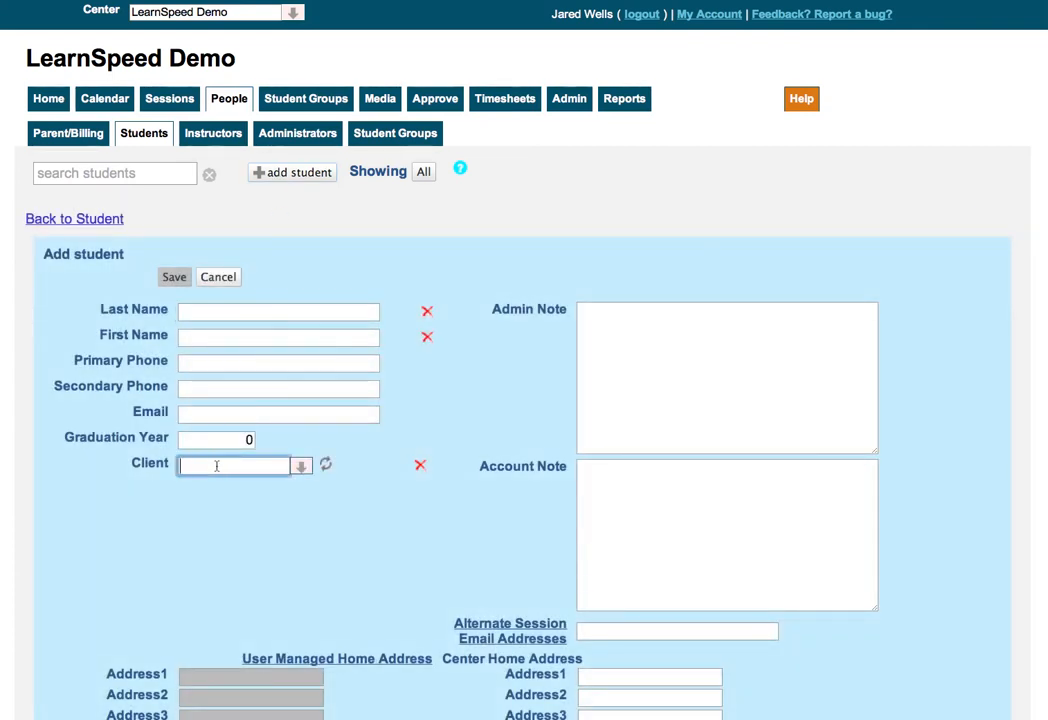
text(adam)
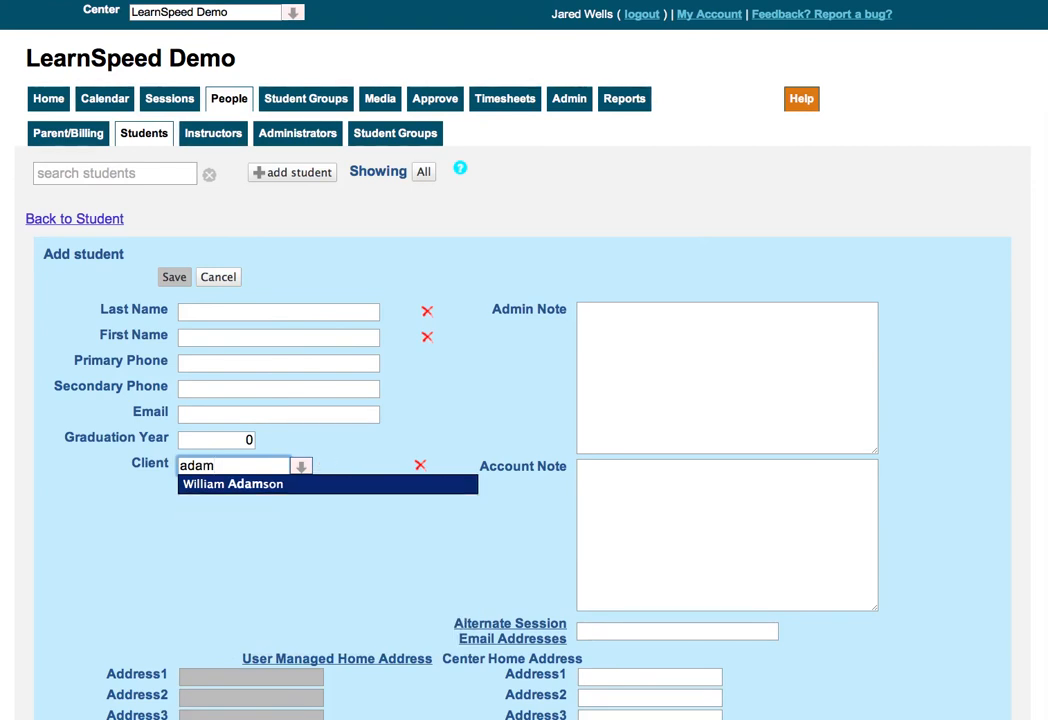
key(Return)
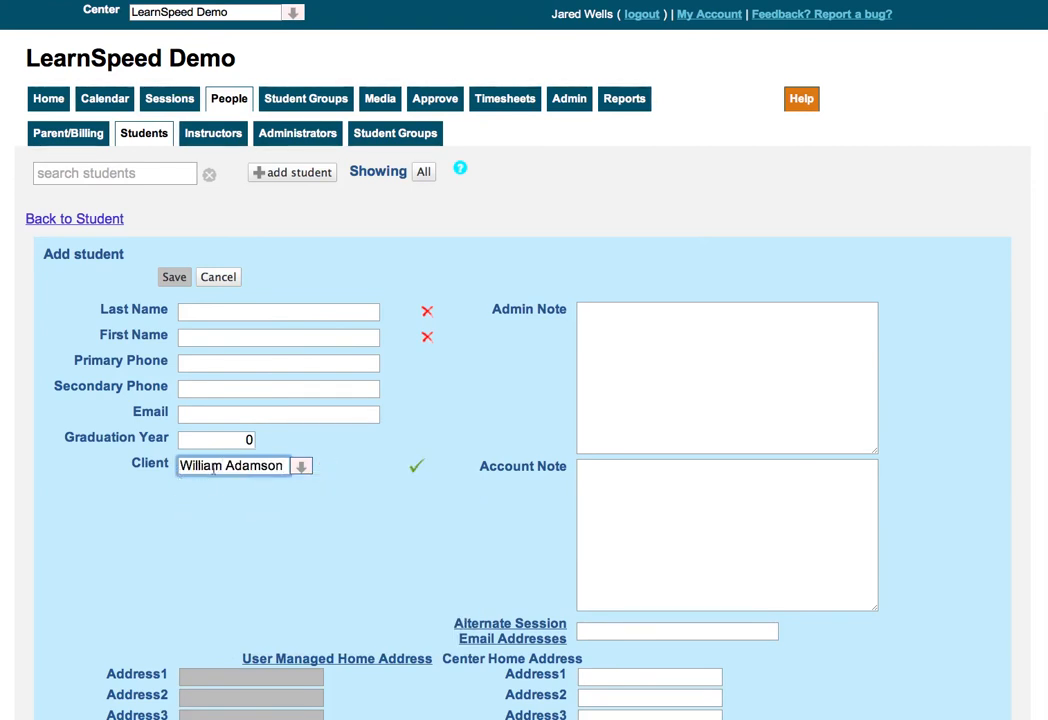
double_click(151, 466)
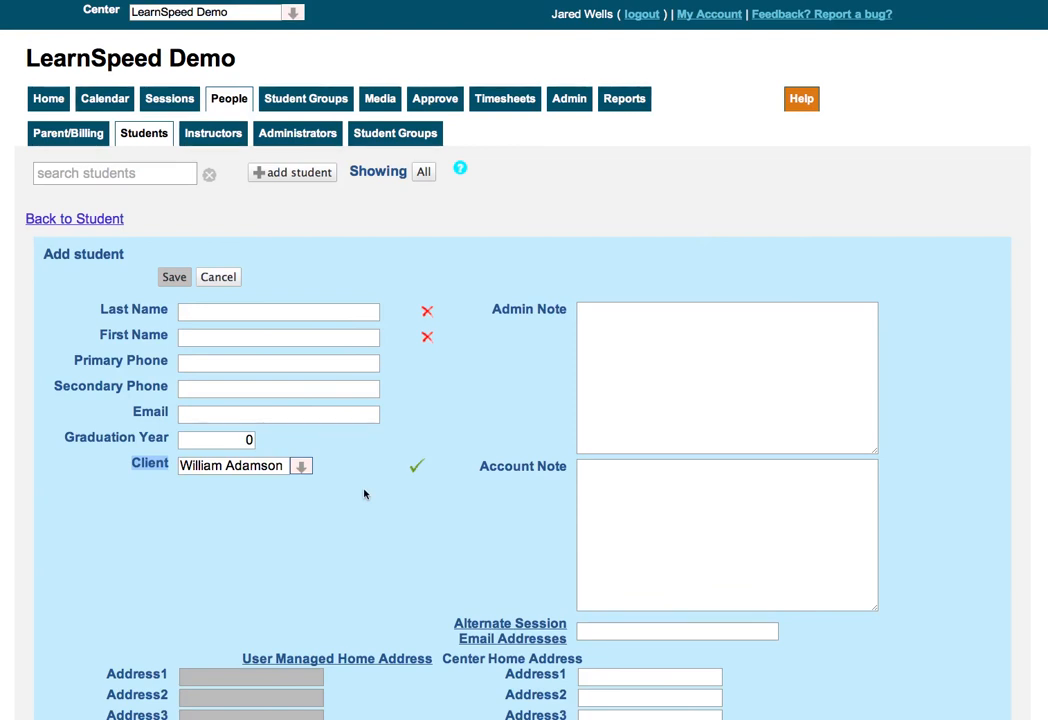
click(225, 277)
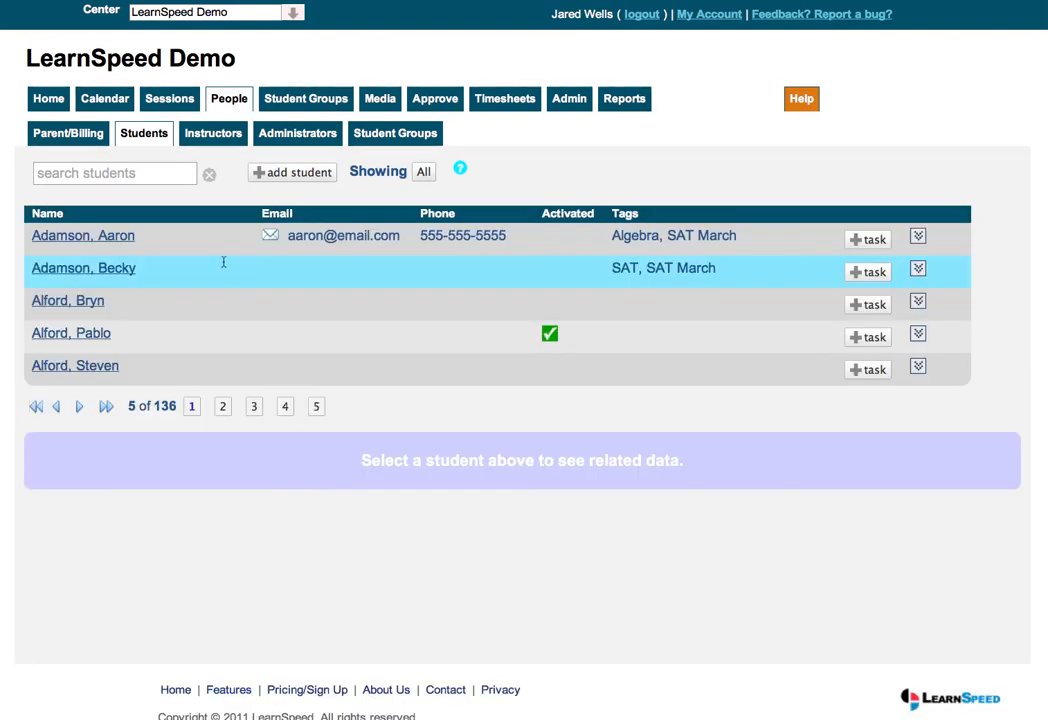
Step: On Home, expand Quick Parent/Billing/Student and toggle Prospect on then off, then return to People
click(57, 106)
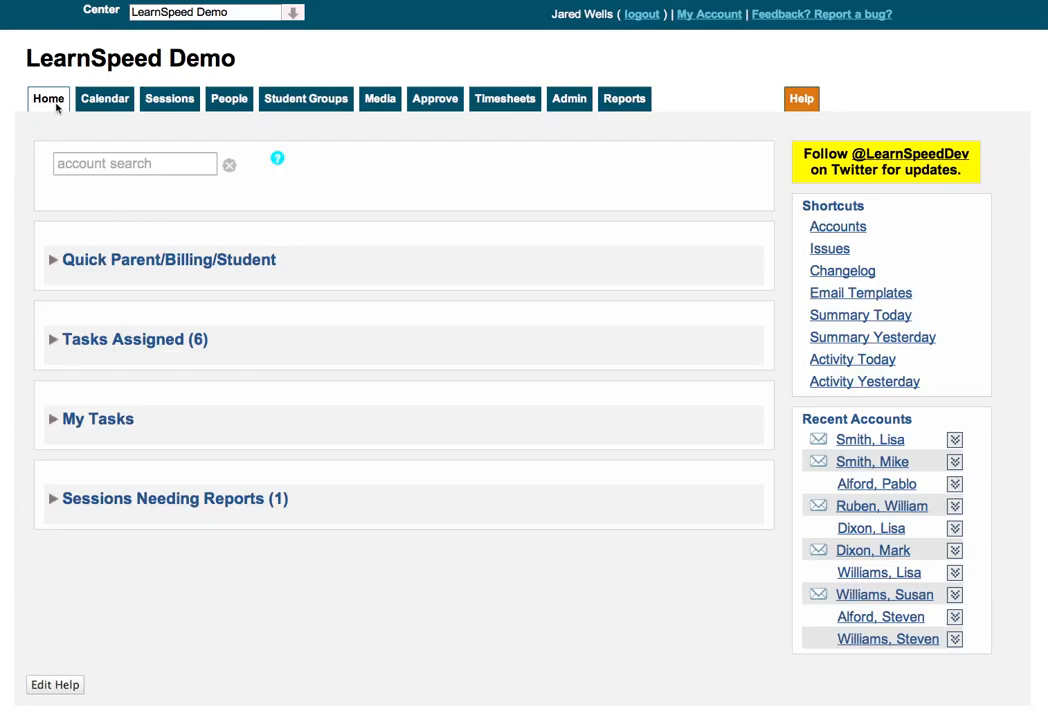
click(52, 262)
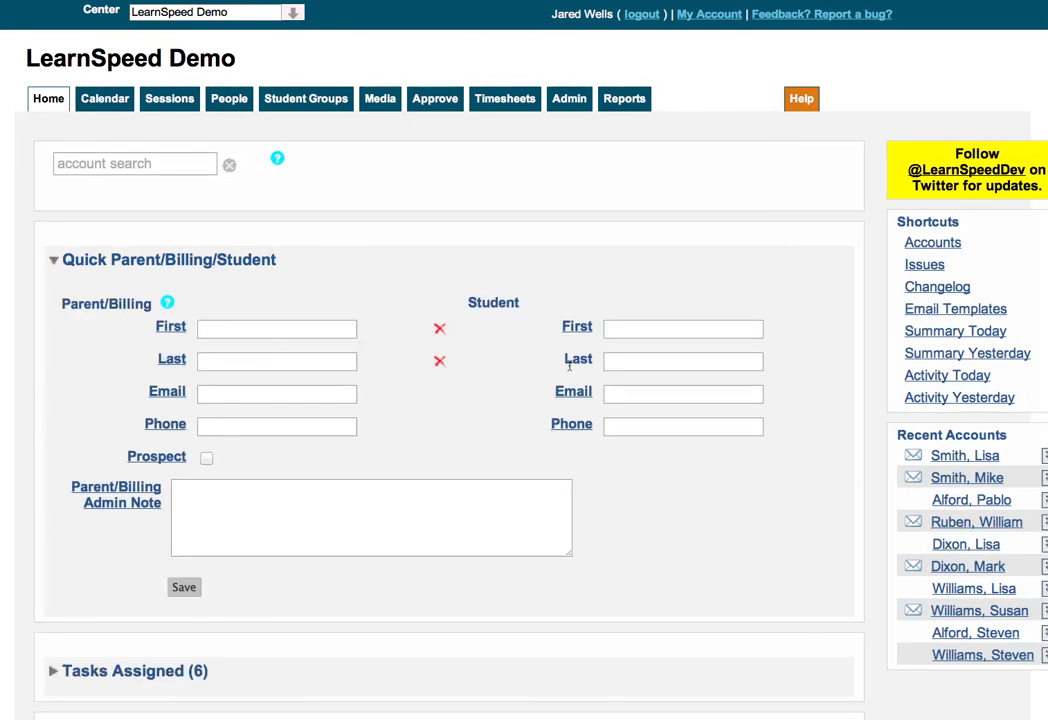
click(355, 491)
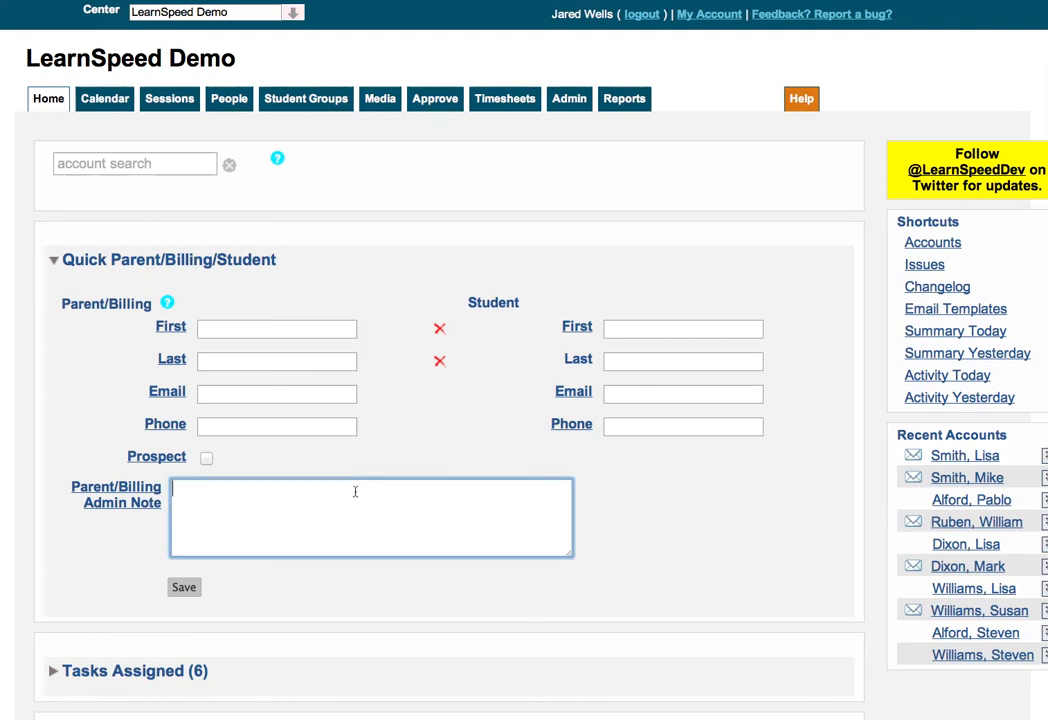
click(207, 458)
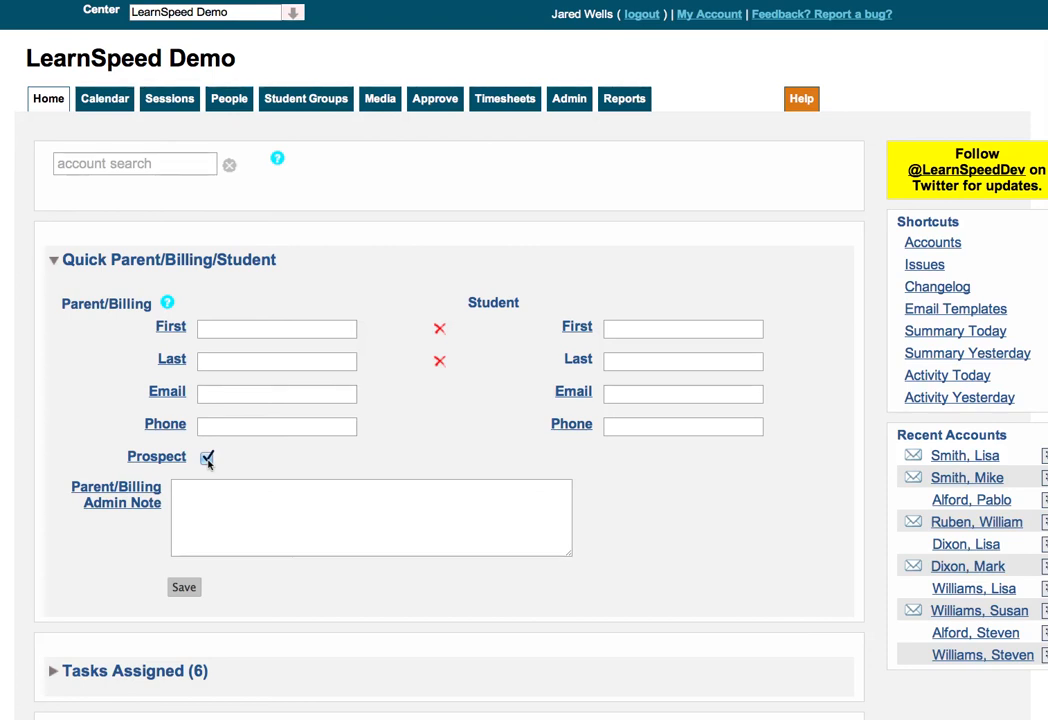
click(205, 488)
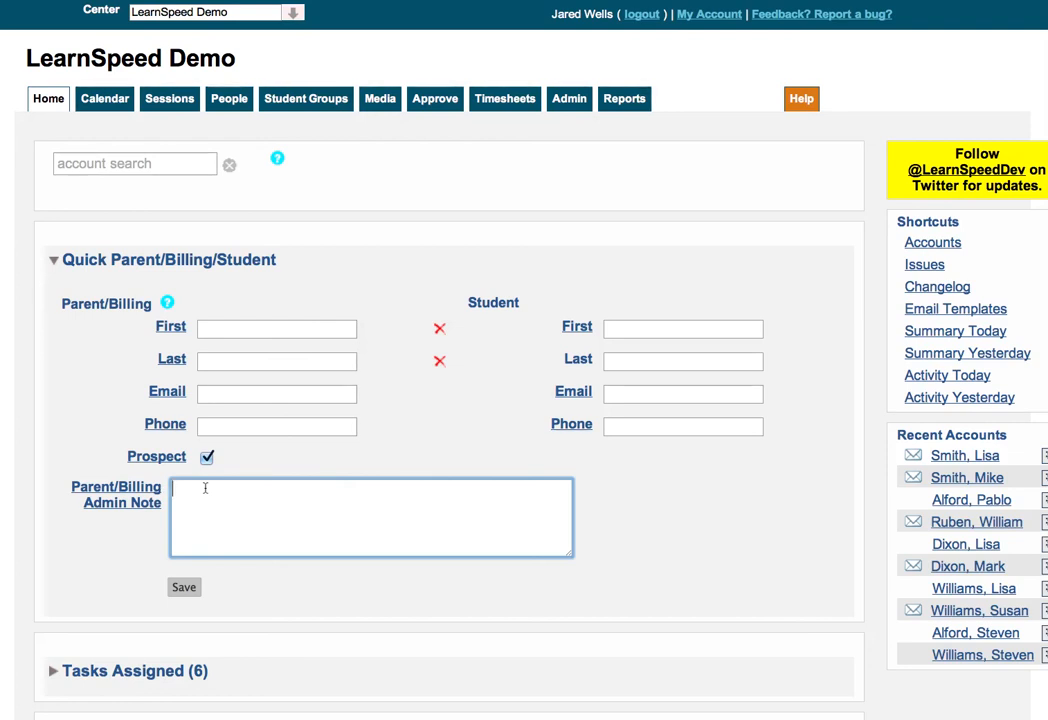
click(206, 457)
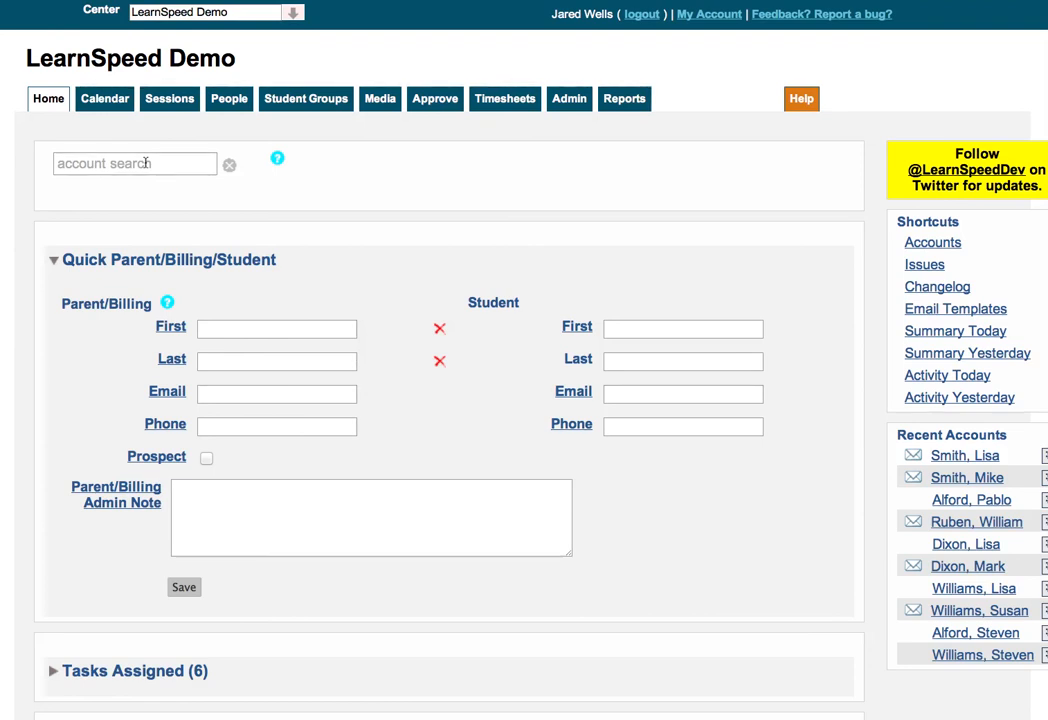
click(229, 104)
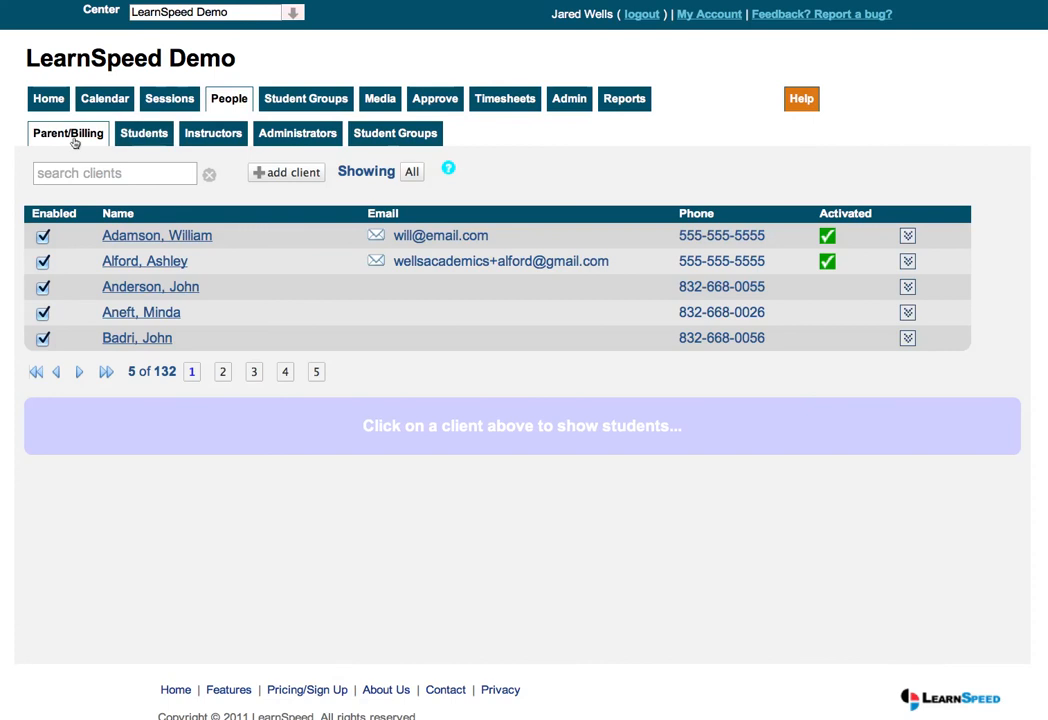
Step: Review the 11 groups in People > Student Groups, then go back to Home
click(395, 141)
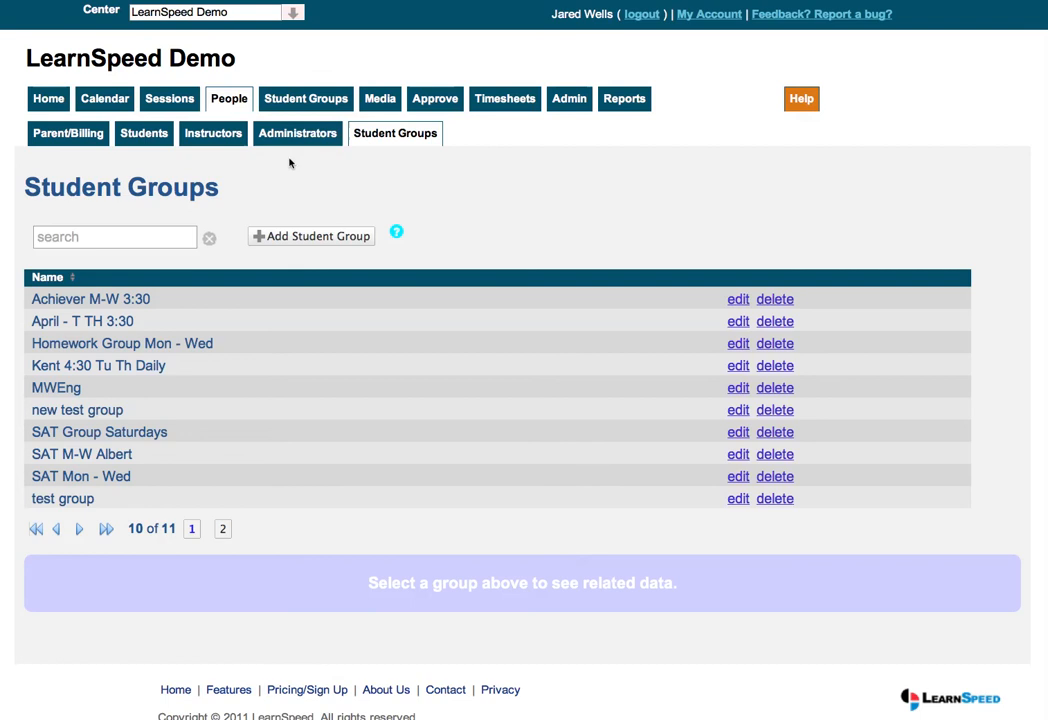
click(50, 99)
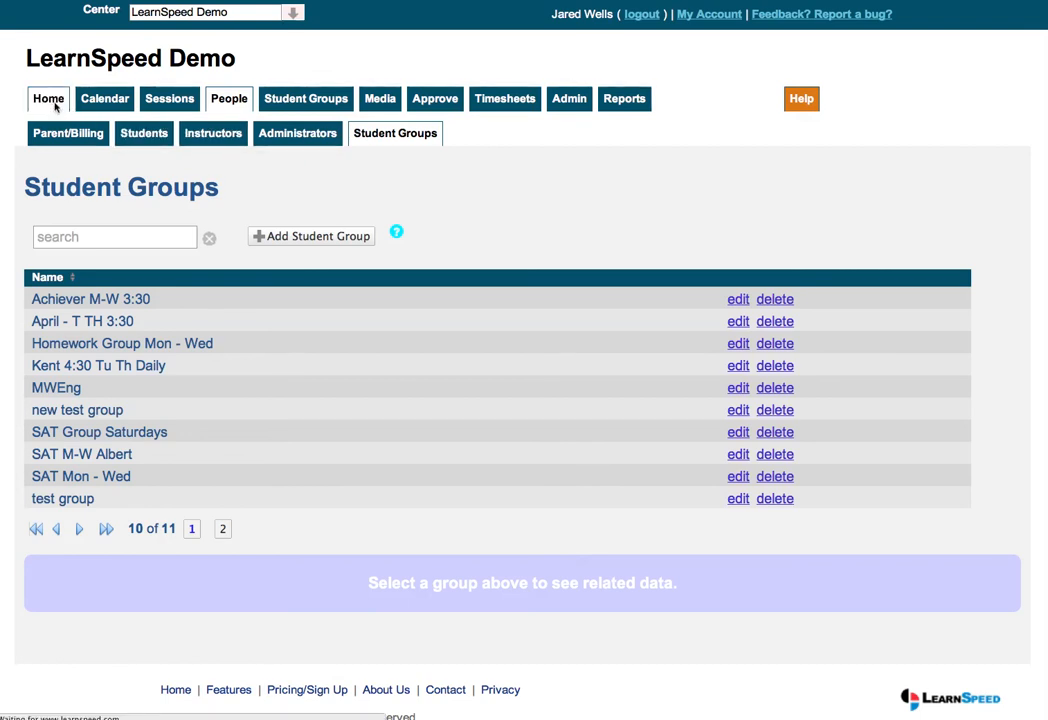